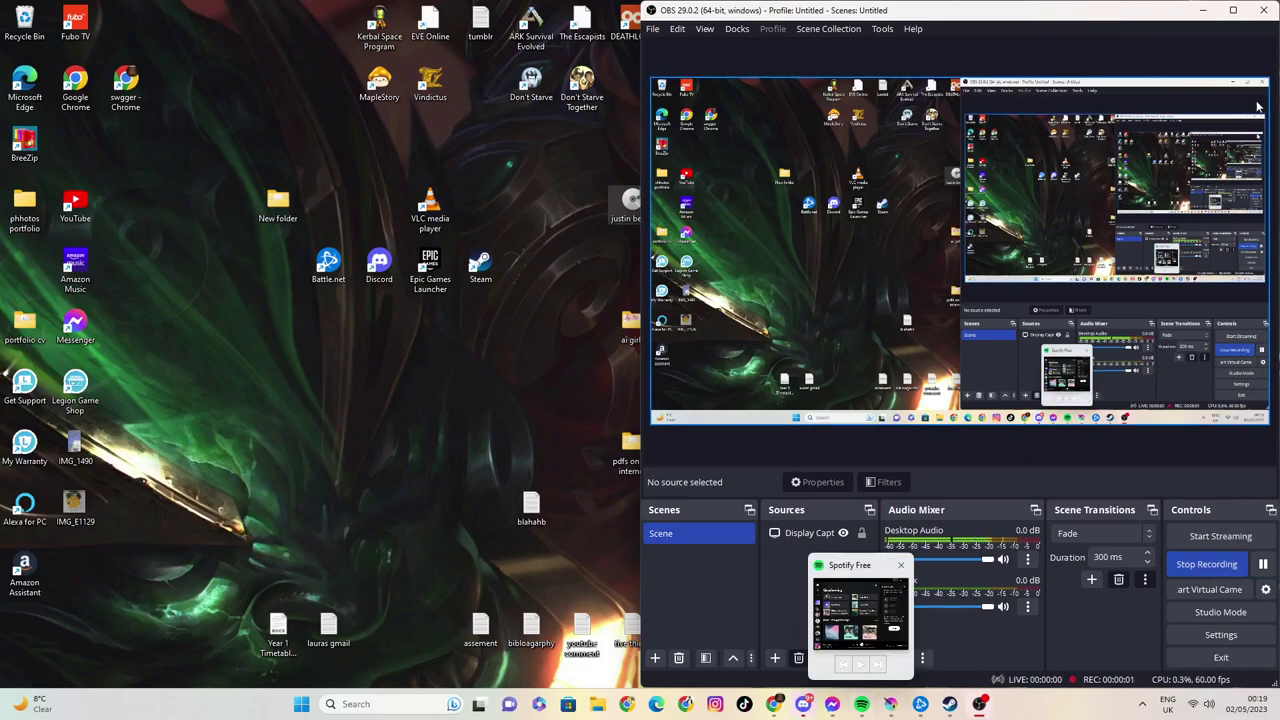
Step: Minimize OBS, launch Krita, and create a new blank 1920×1080 canvas at 300 ppi
left_click(1204, 10)
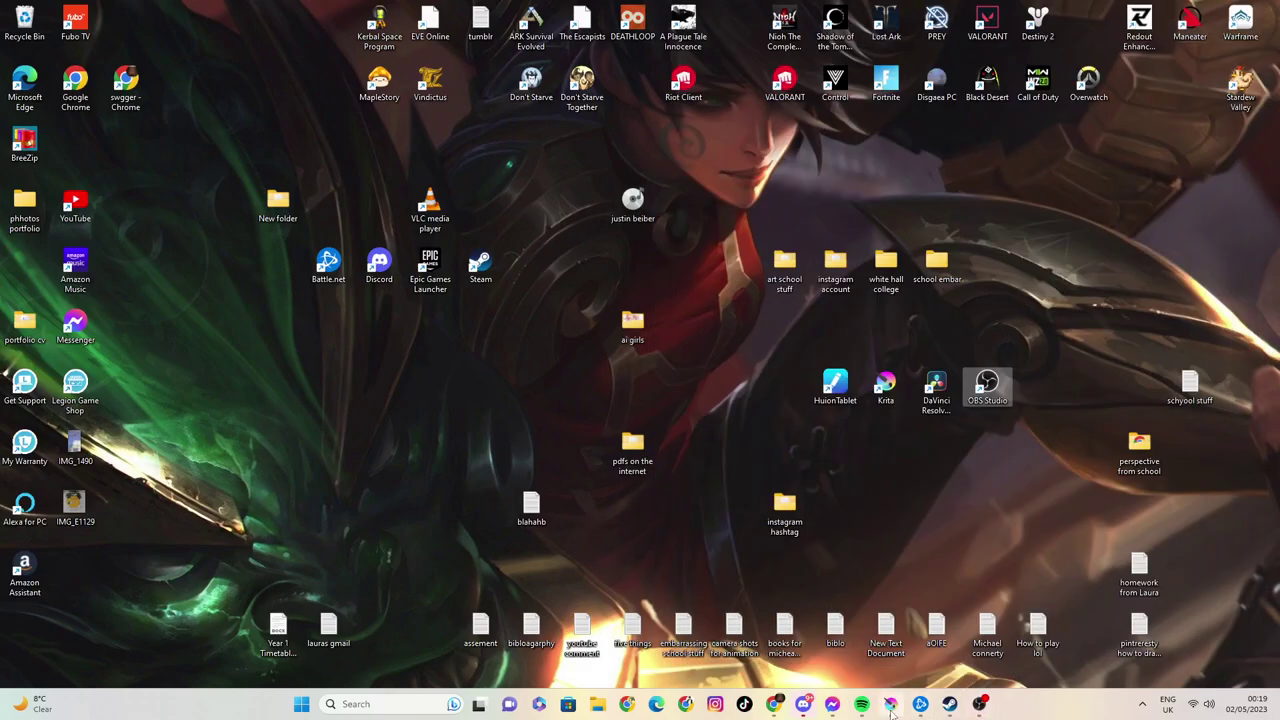
left_click(890, 704)
left_click(13, 21)
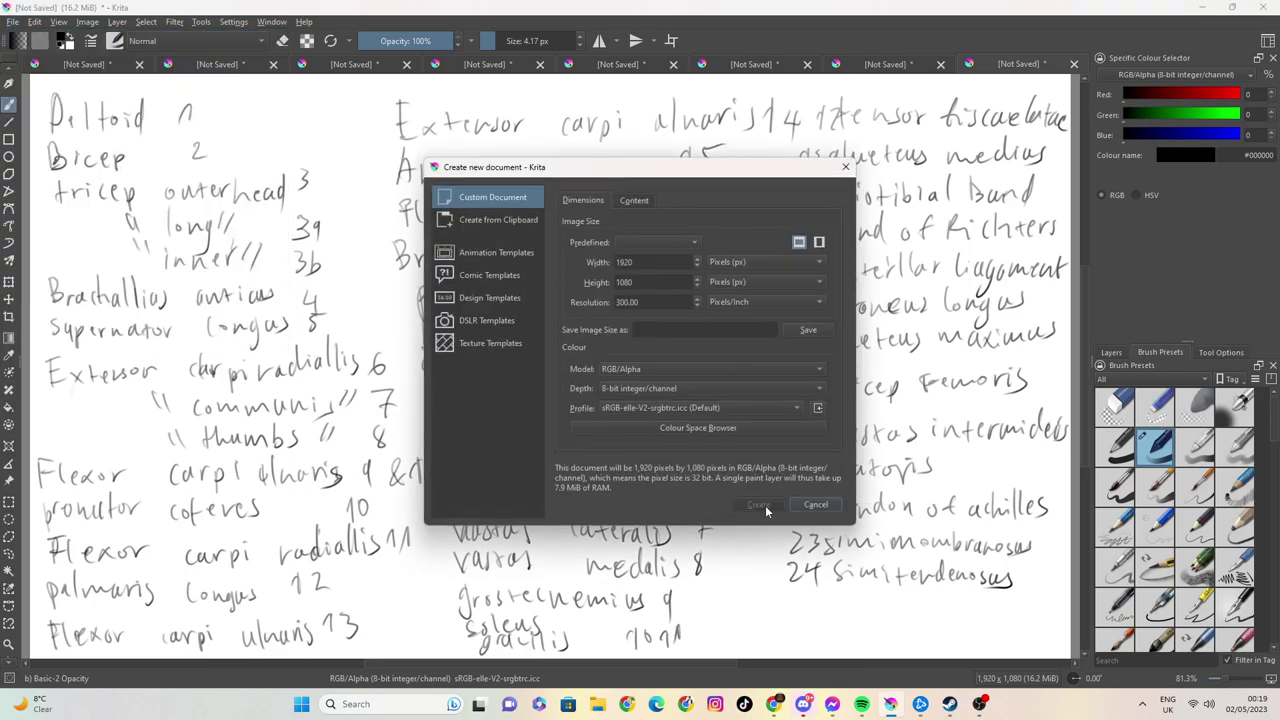
left_click(765, 505)
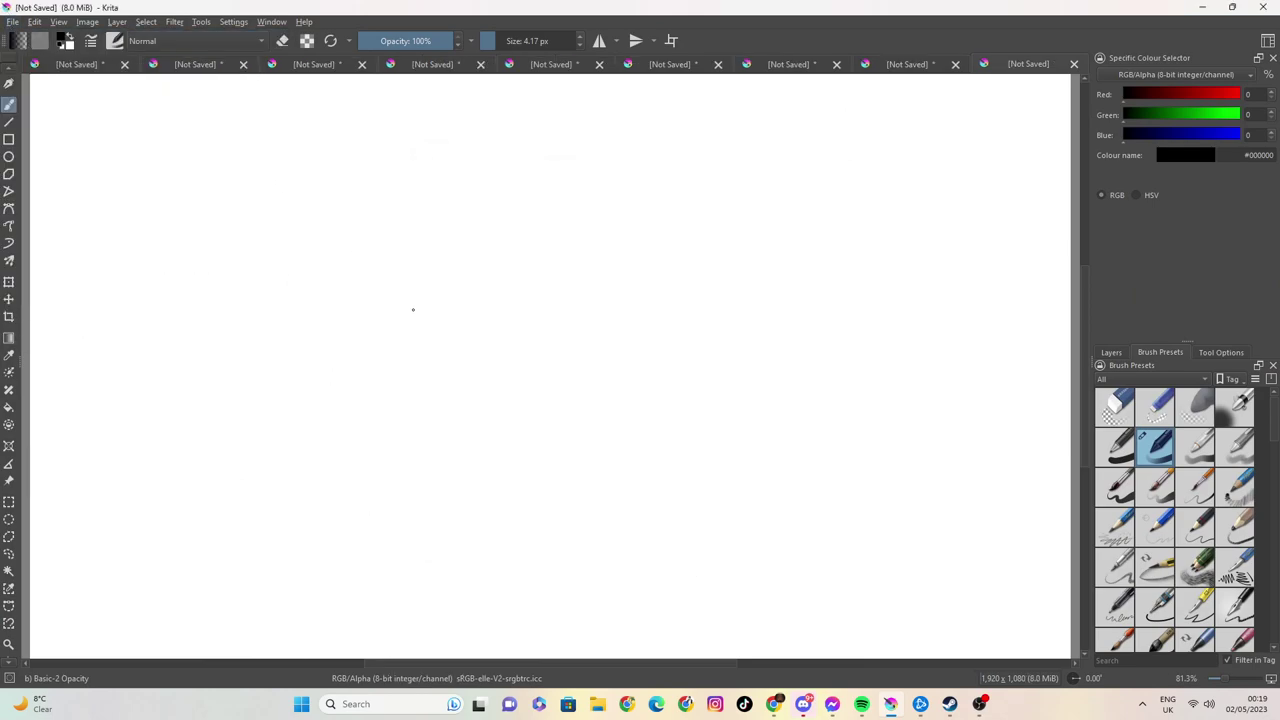
Step: Pencil the face's left side, chin, brow area and nose
mouse_move(315, 275)
left_mouse_down()
mouse_move(346, 387)
mouse_move(393, 398)
mouse_move(430, 352)
mouse_move(376, 364)
mouse_move(414, 351)
left_mouse_up()
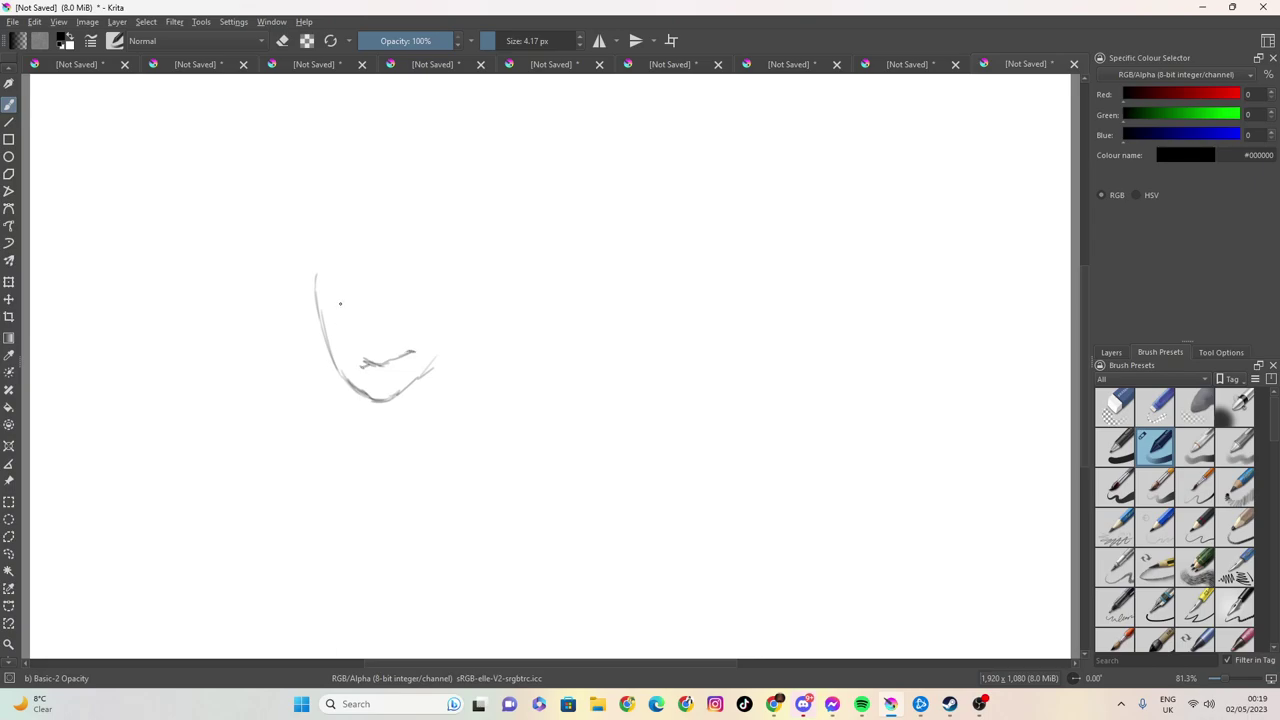
mouse_move(352, 342)
left_mouse_down()
mouse_move(356, 290)
mouse_move(362, 334)
left_mouse_up()
mouse_move(316, 284)
left_mouse_down()
mouse_move(434, 258)
mouse_move(404, 260)
left_mouse_up()
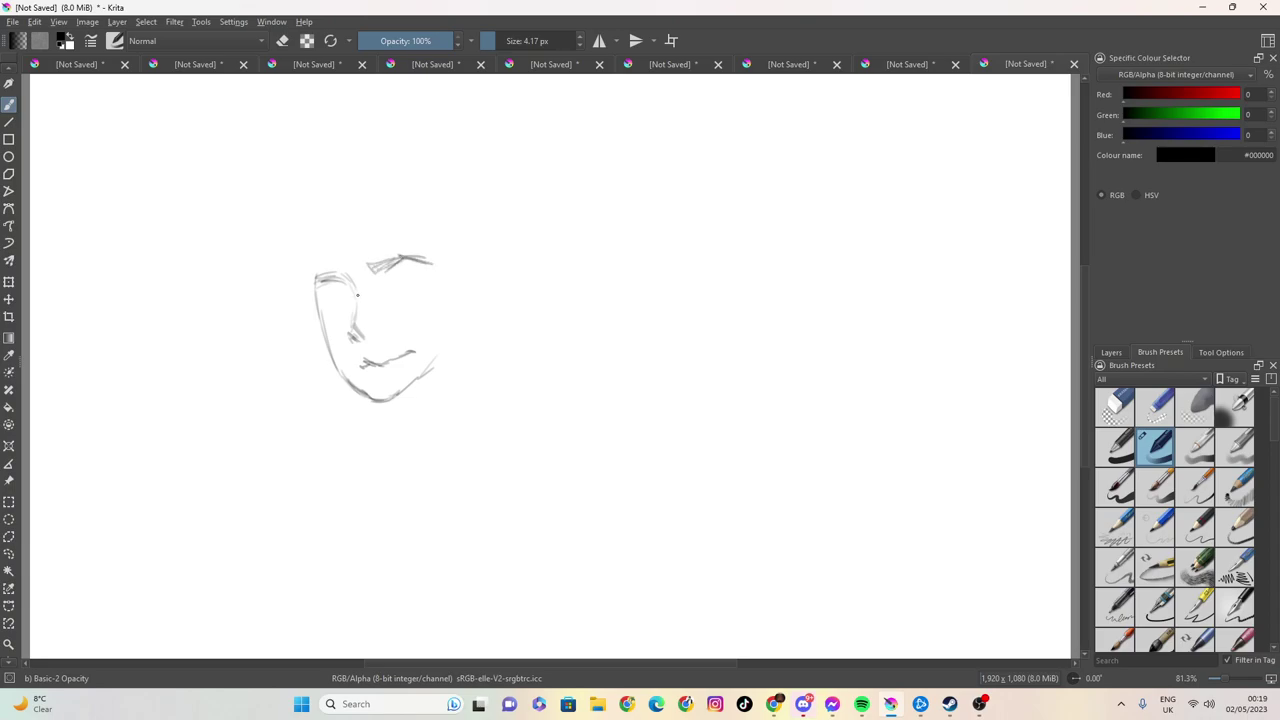
mouse_move(328, 312)
left_mouse_down()
mouse_move(338, 292)
mouse_move(350, 312)
mouse_move(352, 293)
left_mouse_up()
Step: Sketch the right eye with its iris and under-eye lines, plus the right jawline
mouse_move(382, 284)
left_mouse_down()
mouse_move(400, 274)
mouse_move(396, 294)
left_mouse_up()
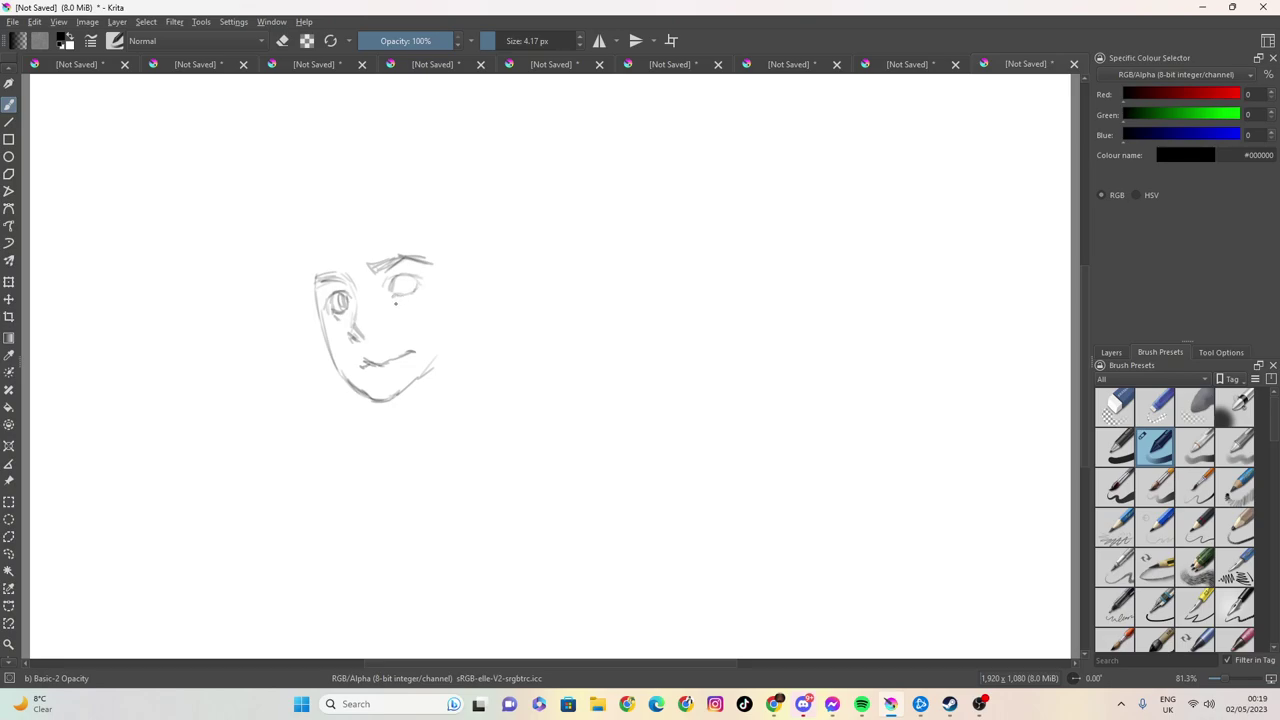
left_click_drag(408, 304, 336, 316)
mouse_move(410, 276)
left_mouse_down()
mouse_move(402, 290)
mouse_move(451, 314)
mouse_move(416, 382)
left_mouse_up()
left_click_drag(440, 326, 408, 390)
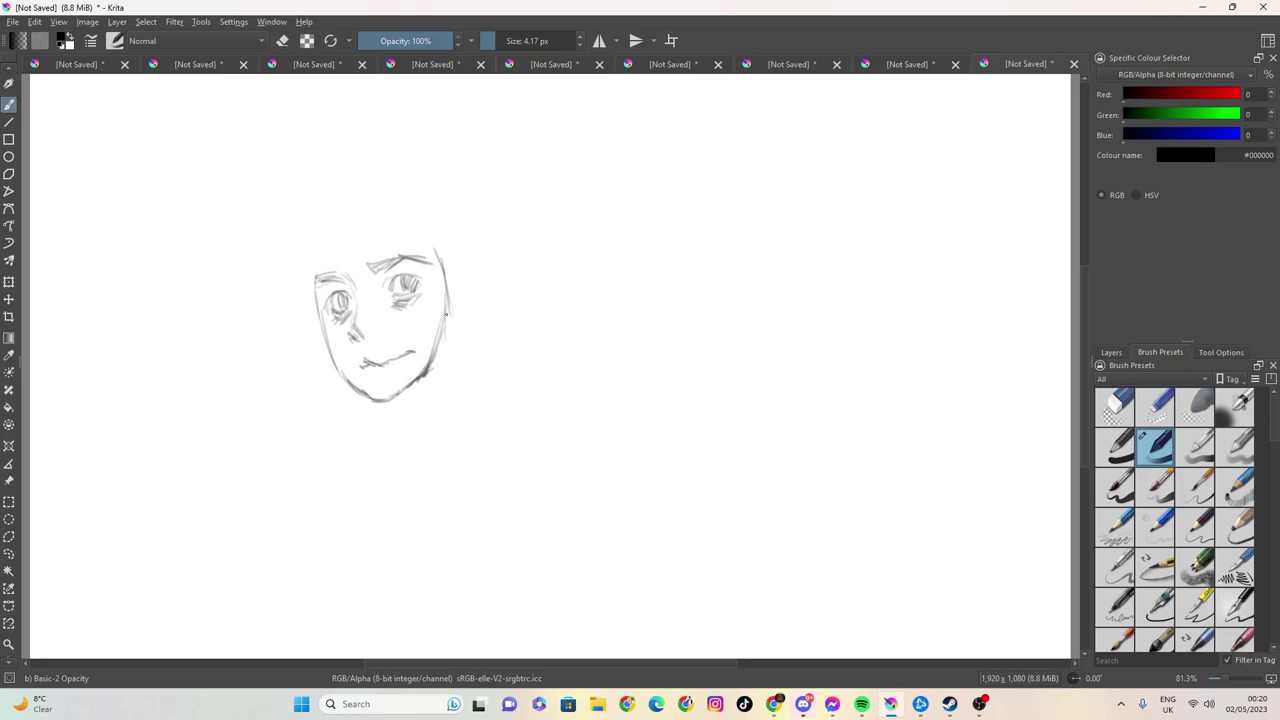
Step: Outline the right side of the head and its curved beanie top
left_click_drag(432, 252, 440, 274)
left_click_drag(299, 271, 297, 329)
left_click_drag(436, 244, 444, 316)
left_click_drag(470, 270, 464, 308)
left_click_drag(470, 246, 469, 270)
mouse_move(414, 237)
left_mouse_down()
mouse_move(332, 252)
mouse_move(302, 322)
left_mouse_up()
Step: Draw the left side of the head, round out the right, and darken the hair edges and hairline
mouse_move(302, 276)
left_mouse_down()
mouse_move(308, 342)
mouse_move(300, 240)
mouse_move(350, 192)
left_mouse_up()
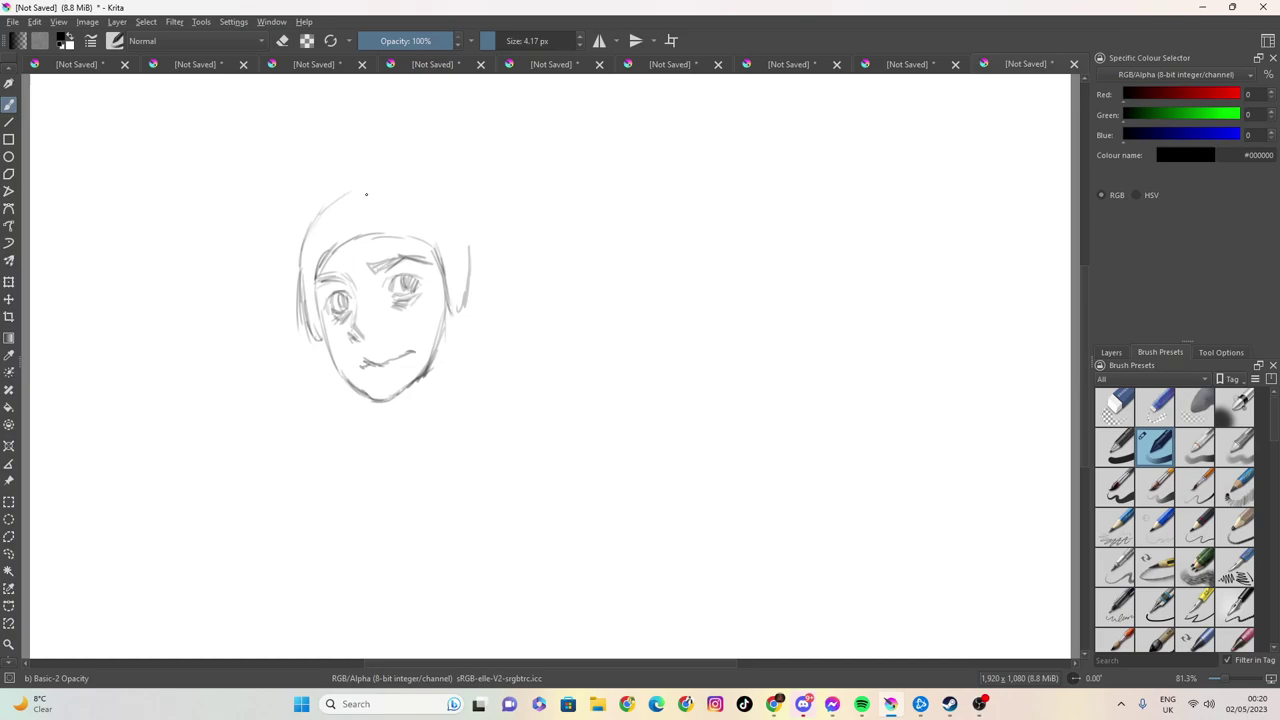
left_click_drag(302, 278, 314, 230)
mouse_move(488, 236)
left_mouse_down()
mouse_move(493, 292)
mouse_move(456, 320)
mouse_move(492, 294)
mouse_move(466, 200)
mouse_move(420, 176)
mouse_move(340, 208)
left_mouse_up()
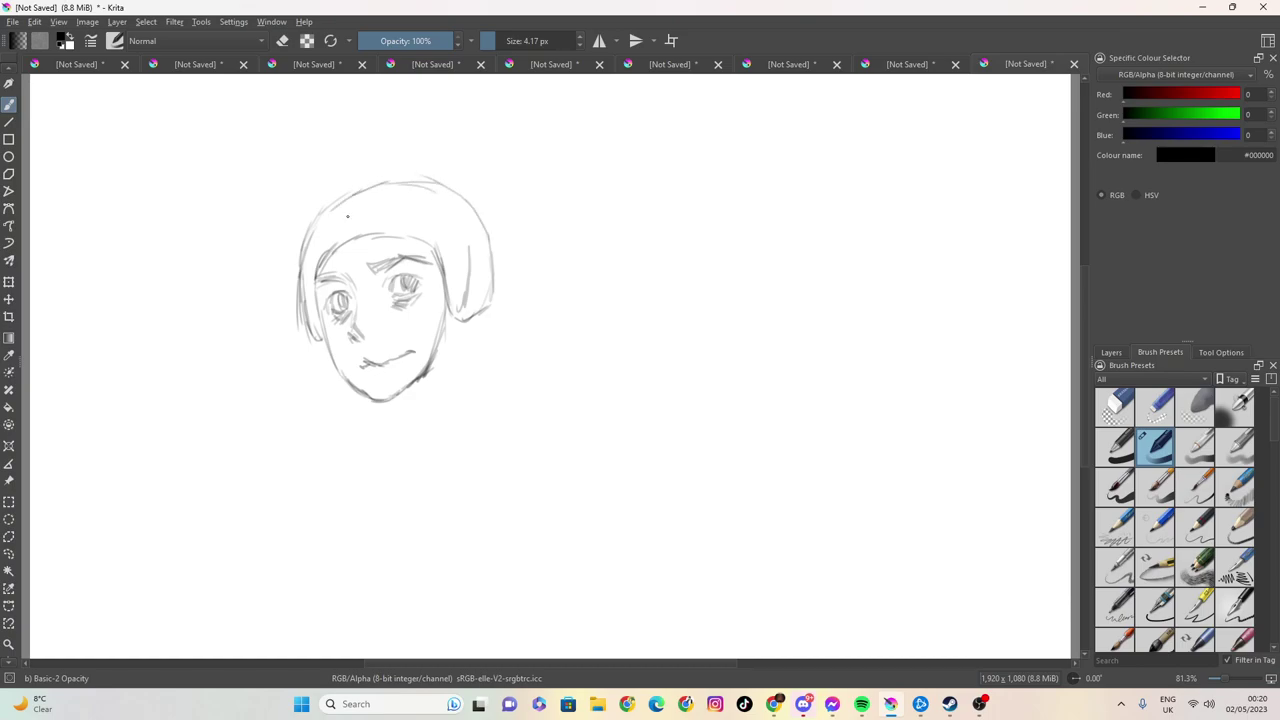
mouse_move(458, 263)
left_mouse_down()
mouse_move(463, 310)
mouse_move(442, 236)
mouse_move(333, 241)
mouse_move(301, 314)
mouse_move(334, 233)
mouse_move(418, 221)
mouse_move(456, 256)
mouse_move(442, 242)
left_mouse_up()
mouse_move(460, 298)
left_mouse_down()
mouse_move(464, 320)
mouse_move(481, 318)
mouse_move(442, 334)
left_mouse_up()
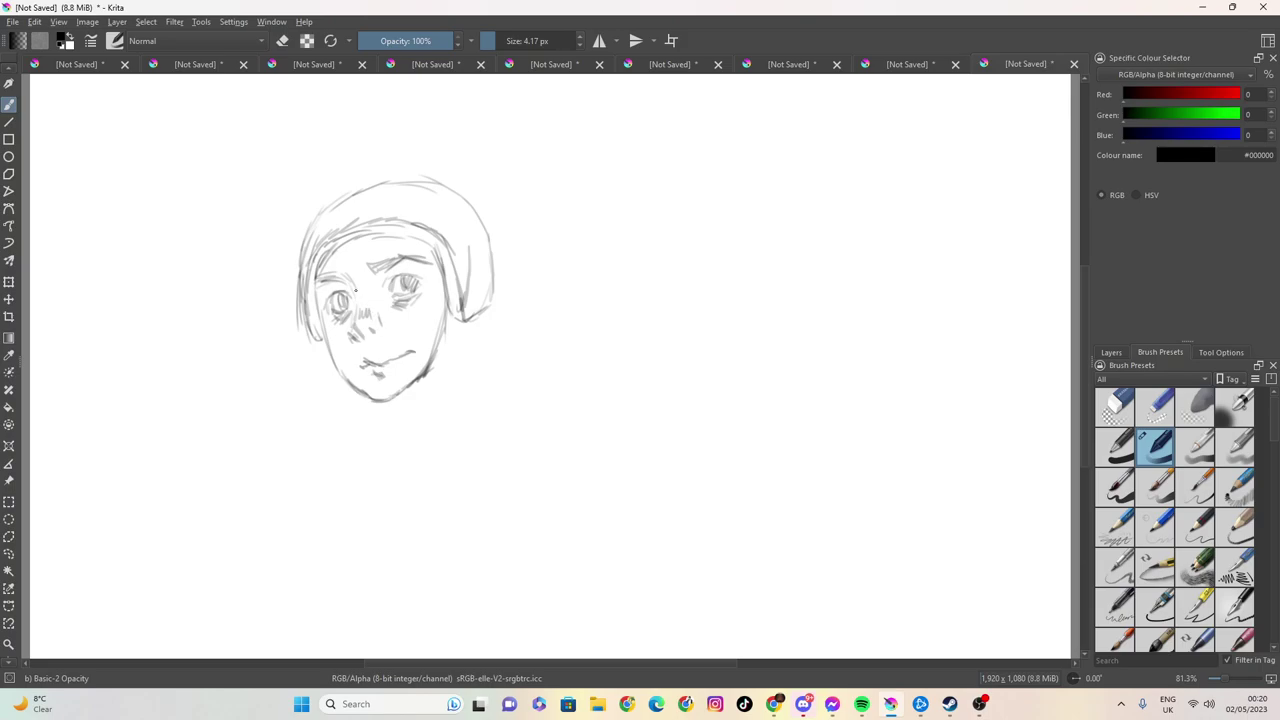
left_click_drag(349, 283, 366, 343)
Step: Shade the right face edge, draw the neck below the chin, and stroke the left cheek
left_click_drag(424, 244, 444, 328)
left_click_drag(395, 400, 416, 438)
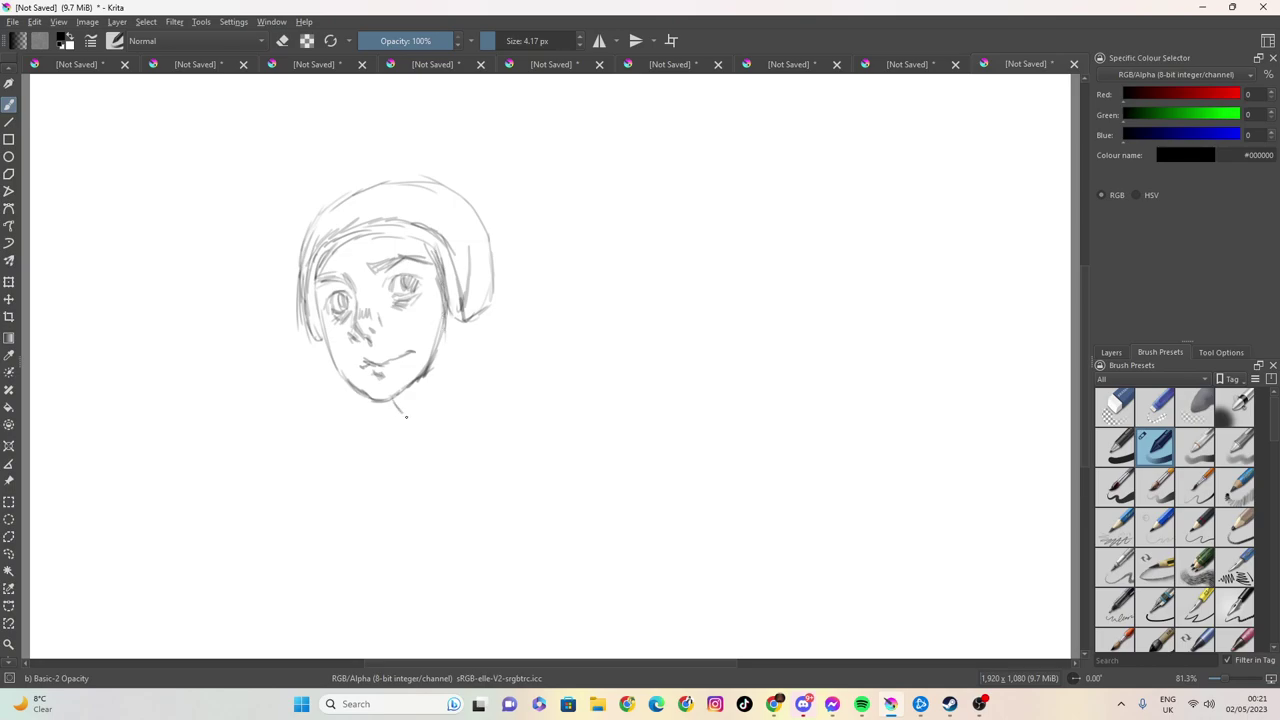
left_click_drag(420, 378, 400, 408)
left_click_drag(404, 388, 394, 402)
mouse_move(458, 324)
left_mouse_down()
mouse_move(466, 396)
mouse_move(469, 340)
mouse_move(484, 341)
mouse_move(469, 359)
mouse_move(485, 359)
mouse_move(485, 402)
left_mouse_up()
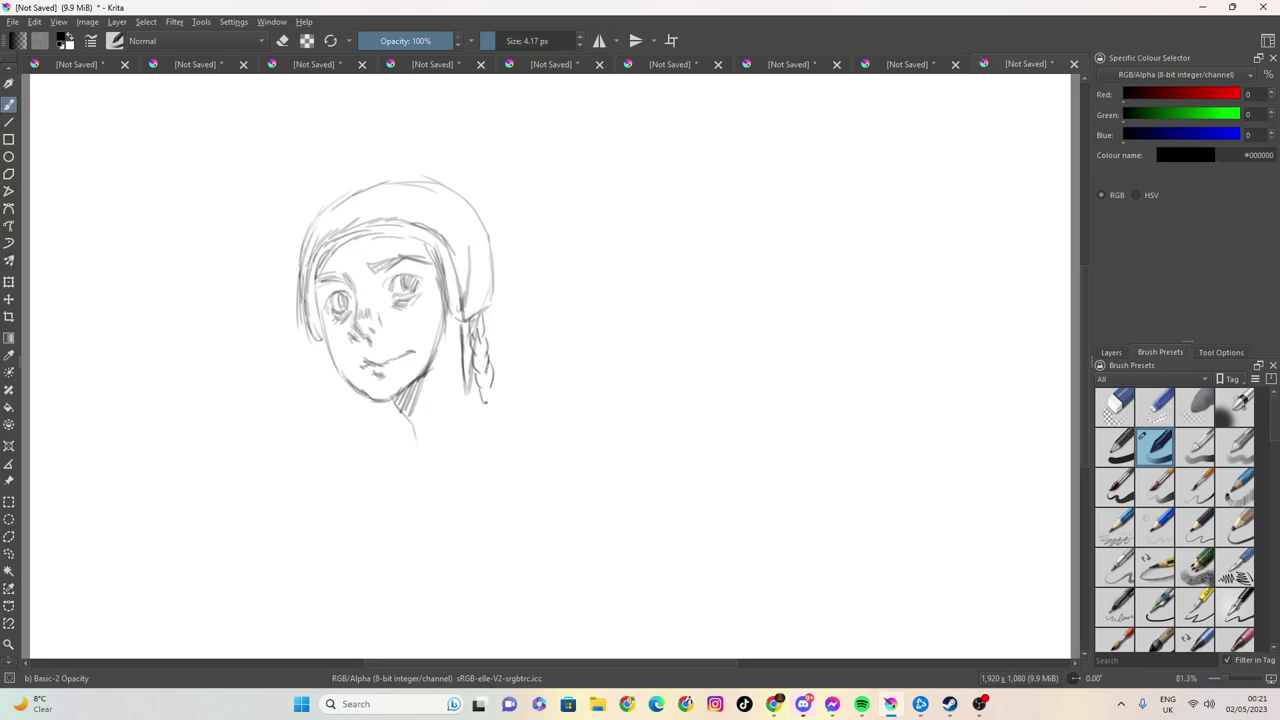
left_click_drag(317, 347, 349, 409)
Step: Draw the left braid, the tufted right braid tip, and more neck lines
mouse_move(328, 360)
left_mouse_down()
mouse_move(349, 405)
mouse_move(348, 456)
mouse_move(364, 462)
left_mouse_up()
left_click_drag(360, 428, 362, 454)
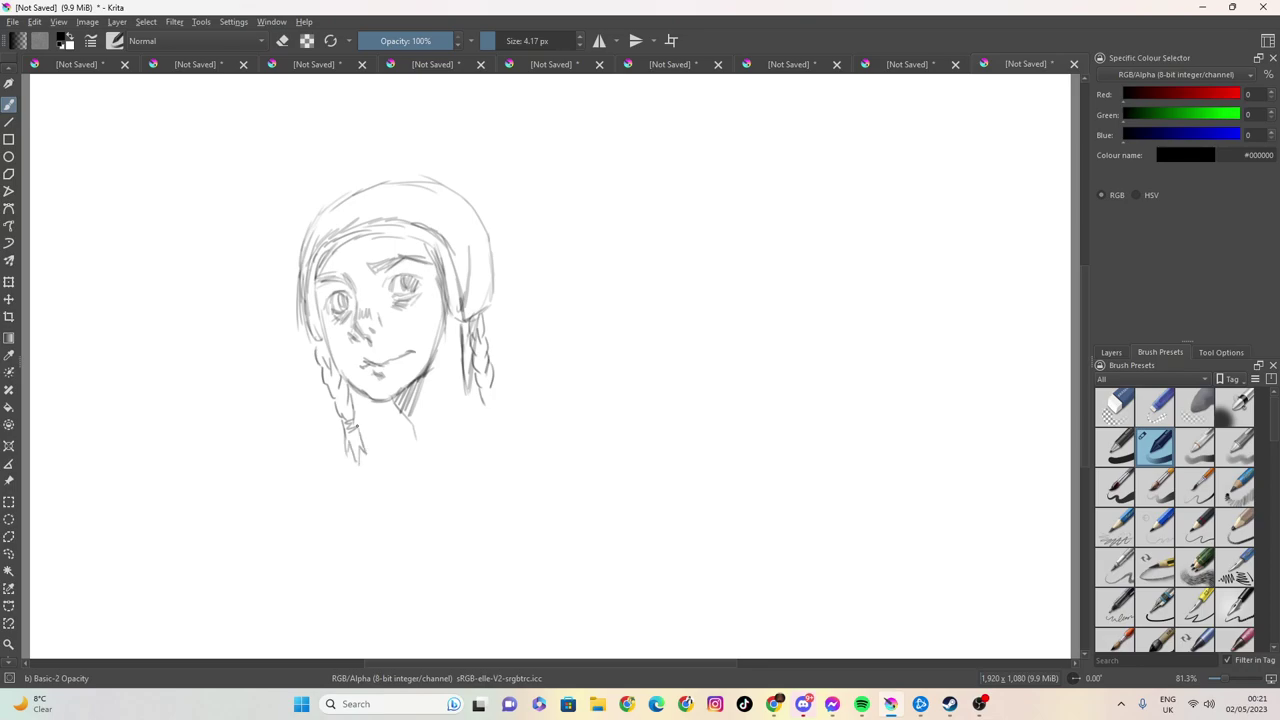
mouse_move(489, 391)
left_mouse_down()
mouse_move(496, 409)
mouse_move(481, 427)
mouse_move(496, 442)
mouse_move(502, 430)
left_mouse_up()
left_click_drag(490, 400, 502, 428)
left_click_drag(394, 400, 418, 432)
mouse_move(436, 350)
left_mouse_down()
mouse_move(422, 428)
mouse_move(363, 467)
left_mouse_up()
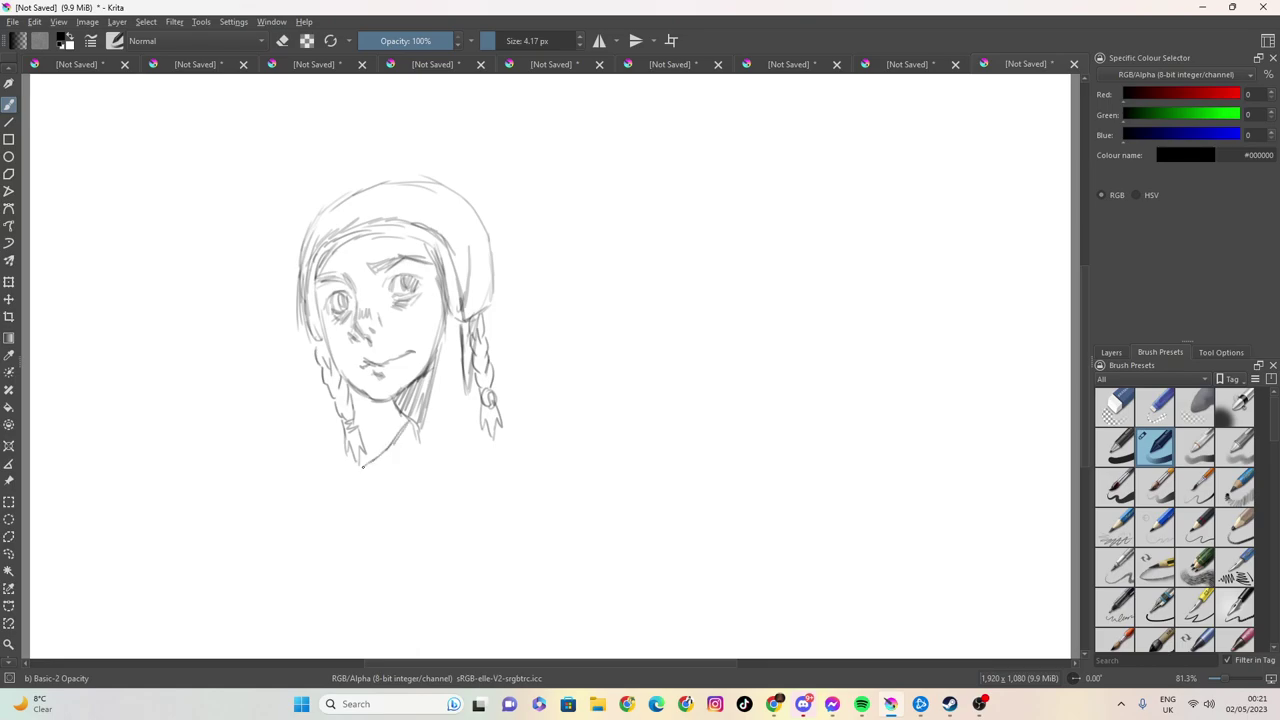
Step: Darken the right cheek contour, right jawline and eyebrows
mouse_move(434, 258)
left_mouse_down()
mouse_move(438, 350)
mouse_move(398, 396)
left_mouse_up()
left_click(391, 374)
mouse_move(366, 262)
left_mouse_down()
mouse_move(380, 274)
mouse_move(396, 256)
mouse_move(430, 256)
mouse_move(418, 254)
left_mouse_up()
mouse_move(348, 272)
left_mouse_down()
mouse_move(326, 278)
mouse_move(302, 344)
left_mouse_up()
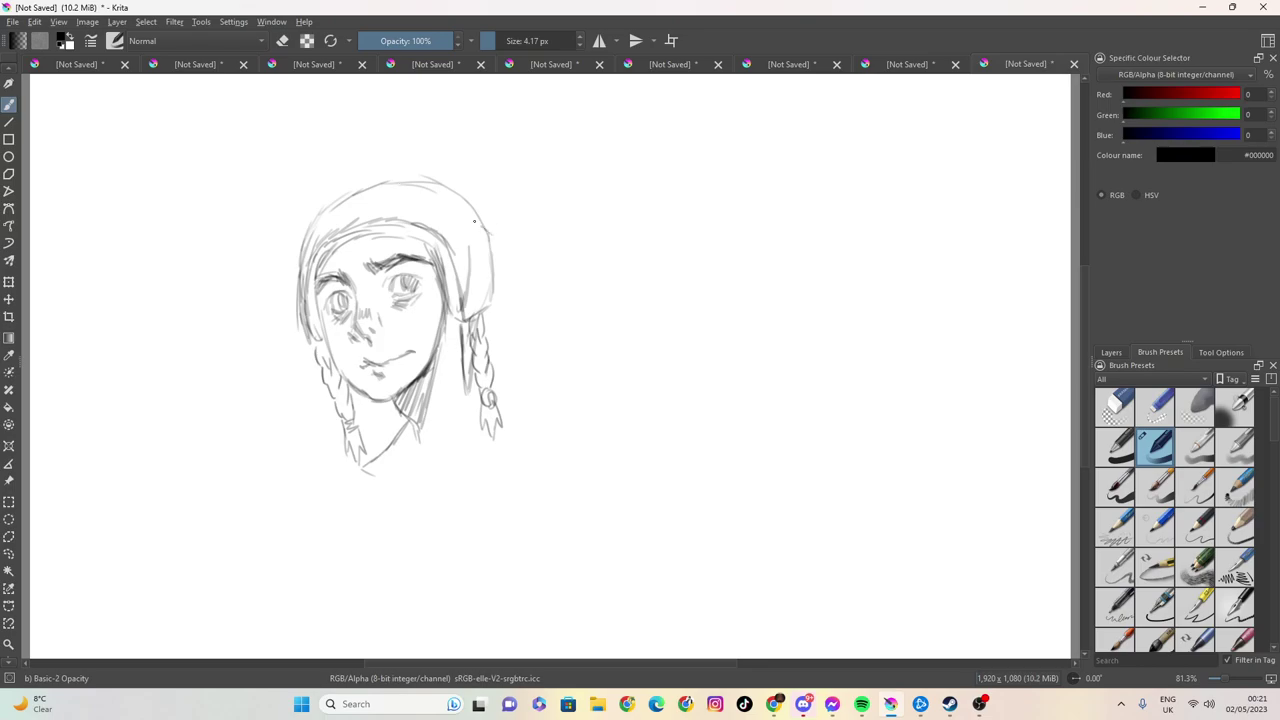
Step: Darken the hood edge and sketch the shoulder, collar and neck lines
mouse_move(442, 194)
left_mouse_down()
mouse_move(482, 226)
mouse_move(493, 298)
mouse_move(464, 212)
mouse_move(414, 184)
mouse_move(326, 214)
mouse_move(366, 153)
mouse_move(385, 156)
mouse_move(380, 182)
mouse_move(360, 184)
mouse_move(374, 188)
left_mouse_up()
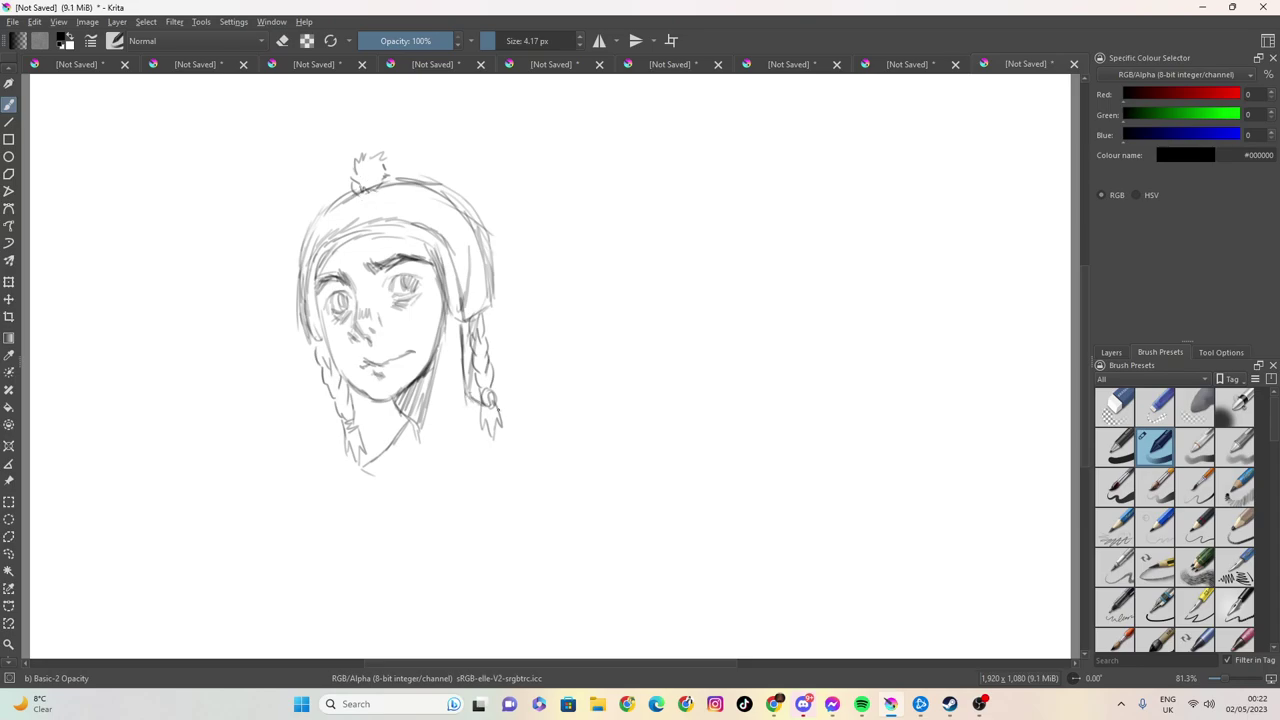
left_click_drag(498, 409, 535, 422)
left_click_drag(448, 487, 514, 445)
left_click_drag(424, 491, 403, 480)
left_click_drag(453, 427, 450, 456)
left_click_drag(443, 337, 433, 391)
left_click_drag(441, 278, 437, 310)
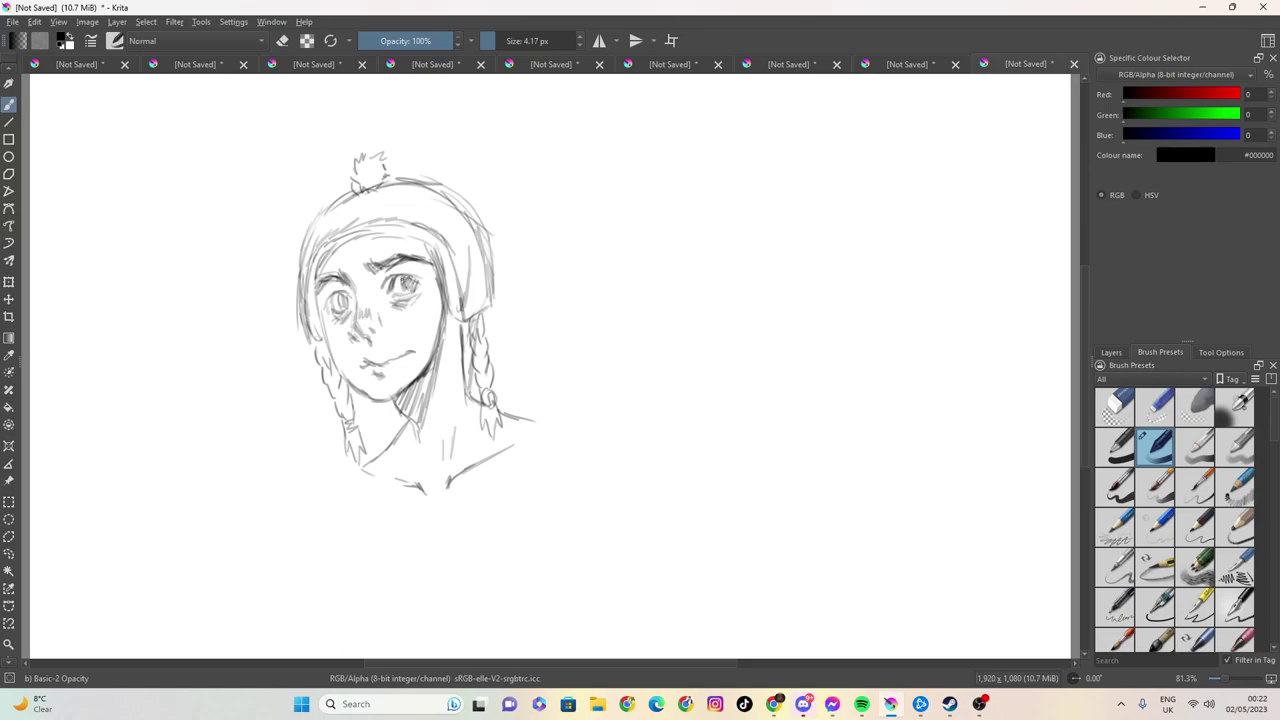
Step: Deepen shading on both eyes, beside the nose, and along the left jaw and cheek
mouse_move(402, 280)
left_mouse_down()
mouse_move(414, 294)
mouse_move(415, 275)
left_mouse_up()
left_click_drag(422, 284, 414, 292)
left_click_drag(331, 295, 331, 309)
left_click_drag(337, 309, 350, 311)
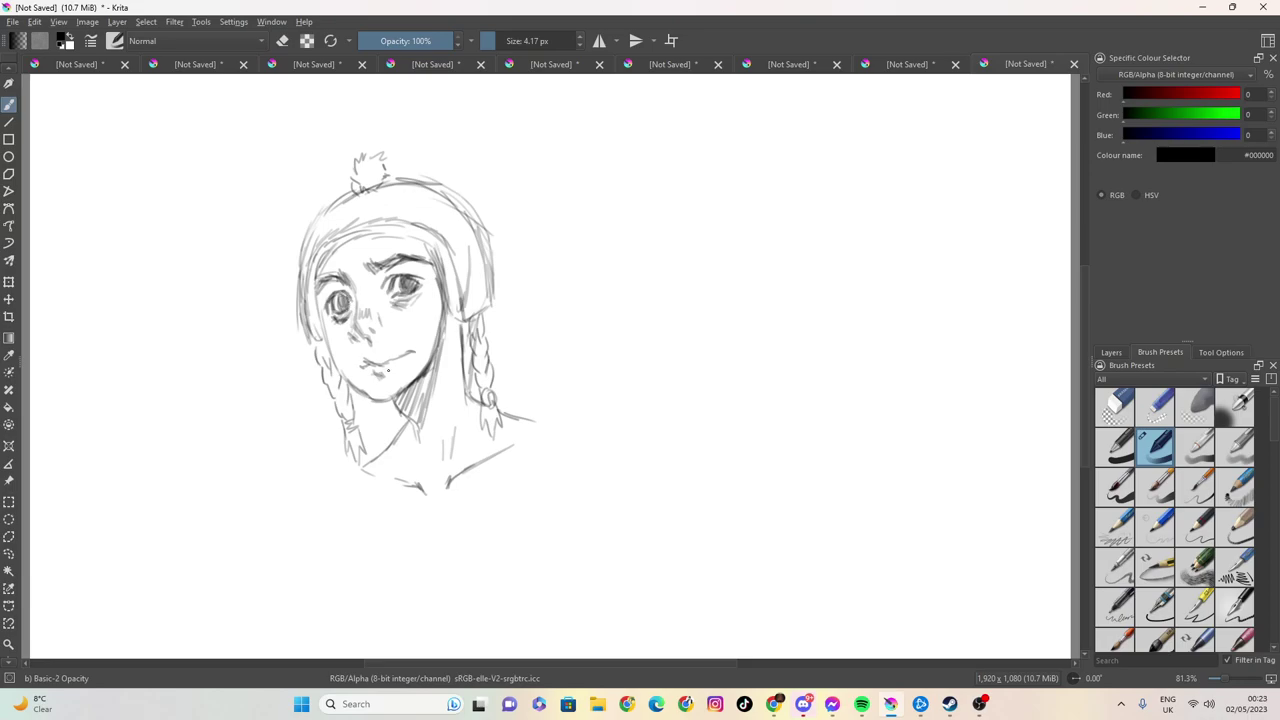
left_click_drag(351, 287, 361, 328)
left_click_drag(369, 313, 373, 316)
left_click_drag(351, 383, 366, 394)
left_click_drag(326, 350, 350, 380)
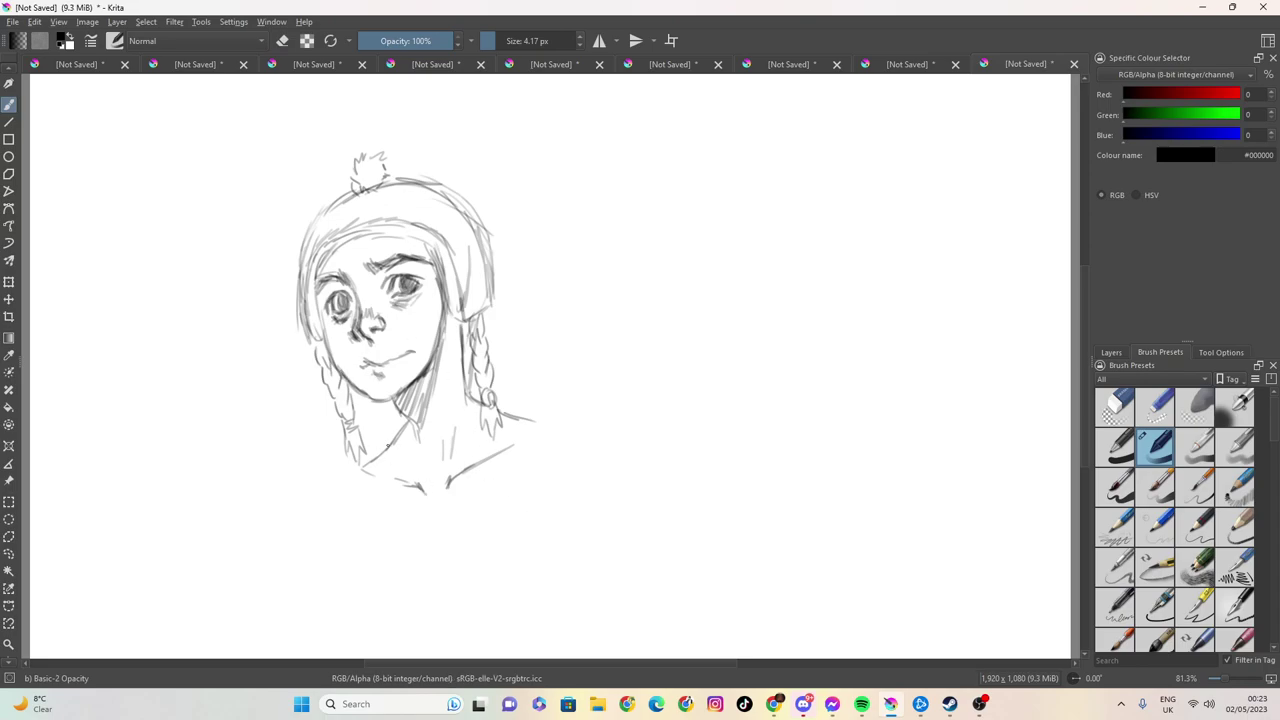
Step: Sketch the hood around the neck and braid, its left edge, and a hanging drawstring
mouse_move(372, 475)
left_mouse_down()
mouse_move(357, 455)
mouse_move(364, 434)
mouse_move(340, 474)
mouse_move(356, 488)
mouse_move(330, 492)
left_mouse_up()
mouse_move(386, 404)
left_mouse_down()
mouse_move(355, 423)
mouse_move(404, 420)
left_mouse_up()
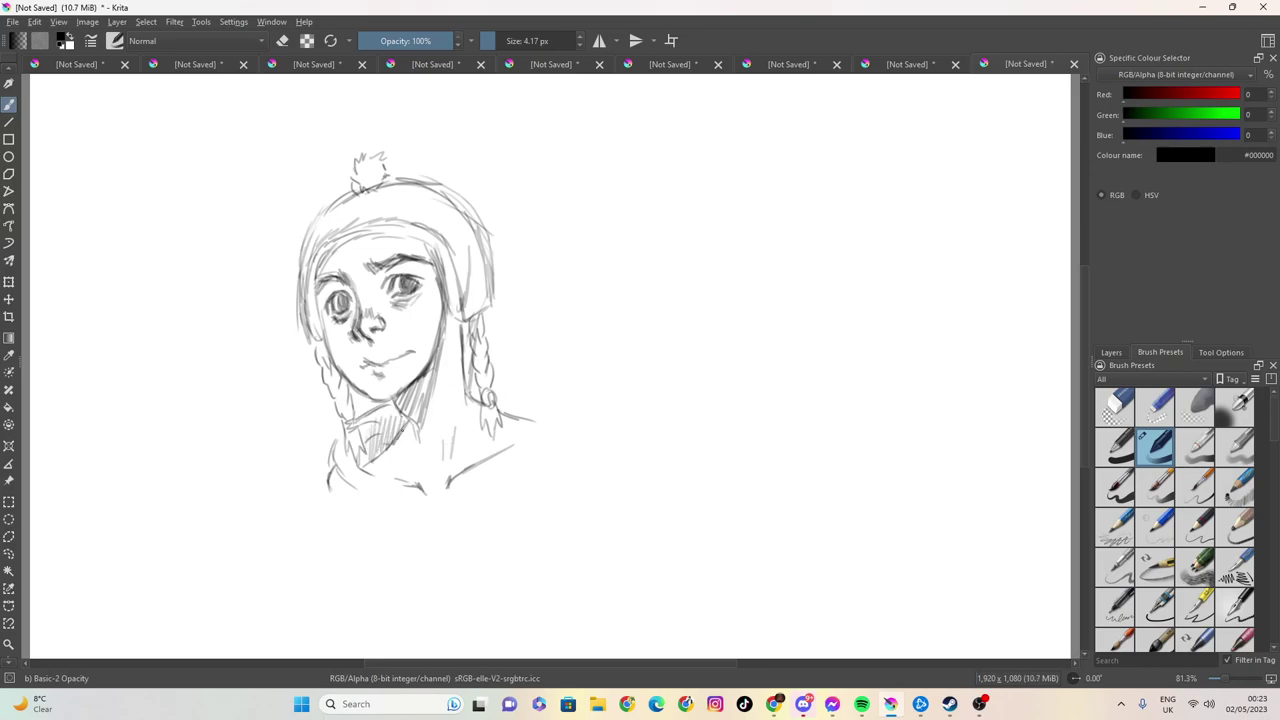
mouse_move(490, 369)
left_mouse_down()
mouse_move(540, 384)
mouse_move(492, 478)
mouse_move(530, 433)
mouse_move(541, 443)
mouse_move(471, 491)
left_mouse_up()
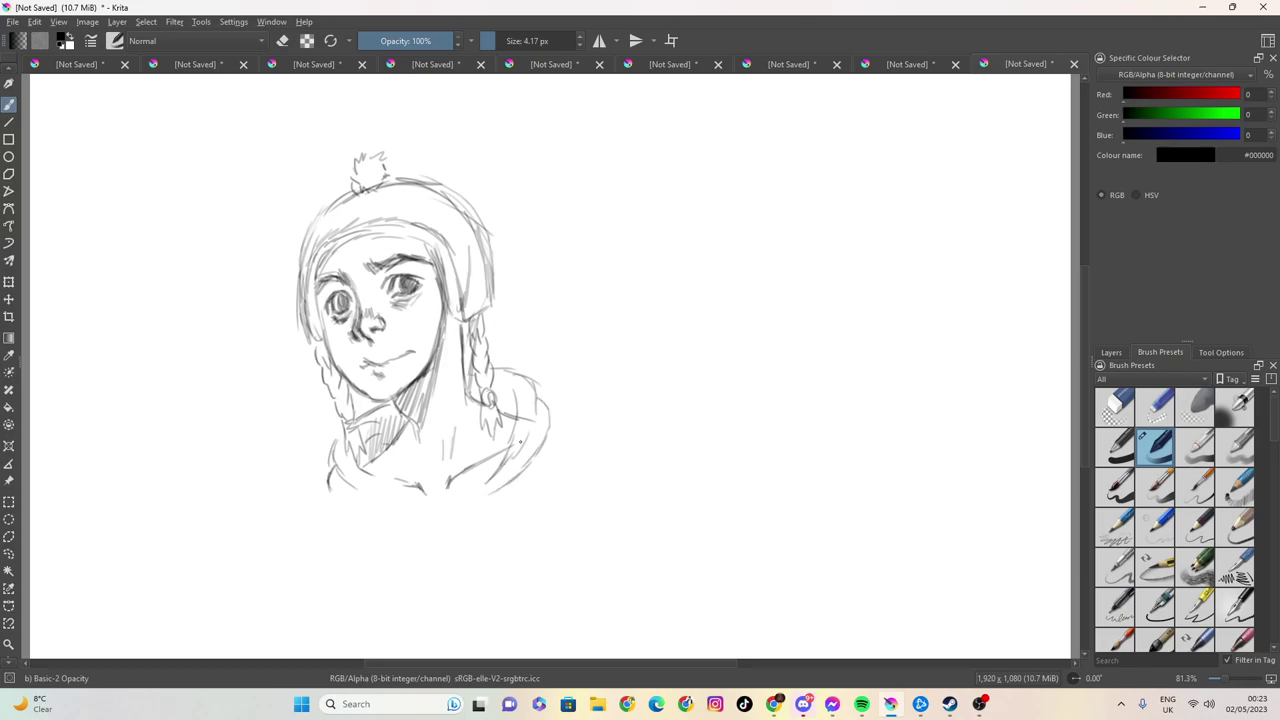
mouse_move(512, 416)
left_mouse_down()
mouse_move(498, 390)
mouse_move(518, 390)
mouse_move(506, 414)
mouse_move(490, 397)
left_mouse_up()
mouse_move(334, 436)
left_mouse_down()
mouse_move(336, 472)
mouse_move(382, 512)
mouse_move(390, 488)
mouse_move(392, 592)
left_mouse_up()
mouse_move(392, 534)
left_mouse_down()
mouse_move(390, 498)
mouse_move(394, 610)
left_mouse_up()
Step: Add braided texture to the drawstring and strengthen the hoodie's lower edge
left_click_drag(384, 566, 392, 578)
mouse_move(396, 564)
left_mouse_down()
mouse_move(388, 576)
mouse_move(391, 512)
left_mouse_up()
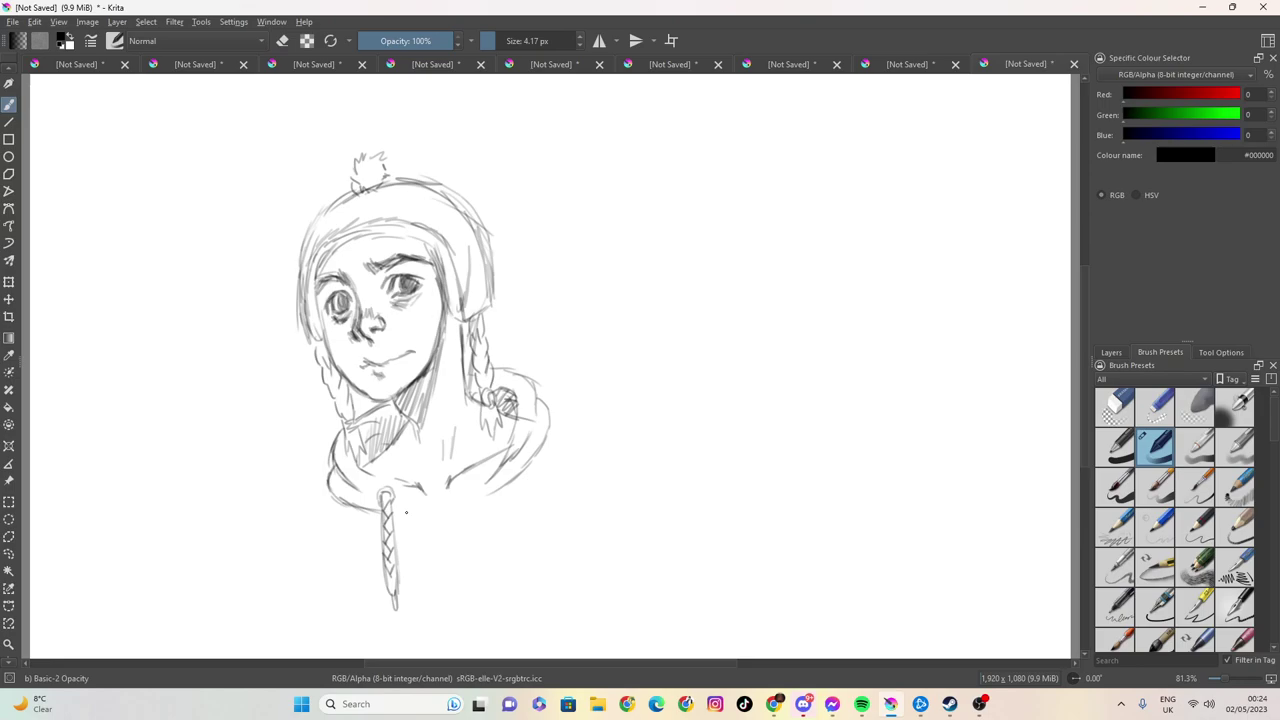
mouse_move(384, 478)
left_mouse_down()
mouse_move(438, 510)
mouse_move(498, 472)
left_mouse_up()
left_click_drag(452, 508, 470, 494)
Step: Darken the right cheek and hood edge, then outline the hoodie's left side downward
left_click_drag(444, 292, 432, 362)
left_click_drag(440, 316, 433, 352)
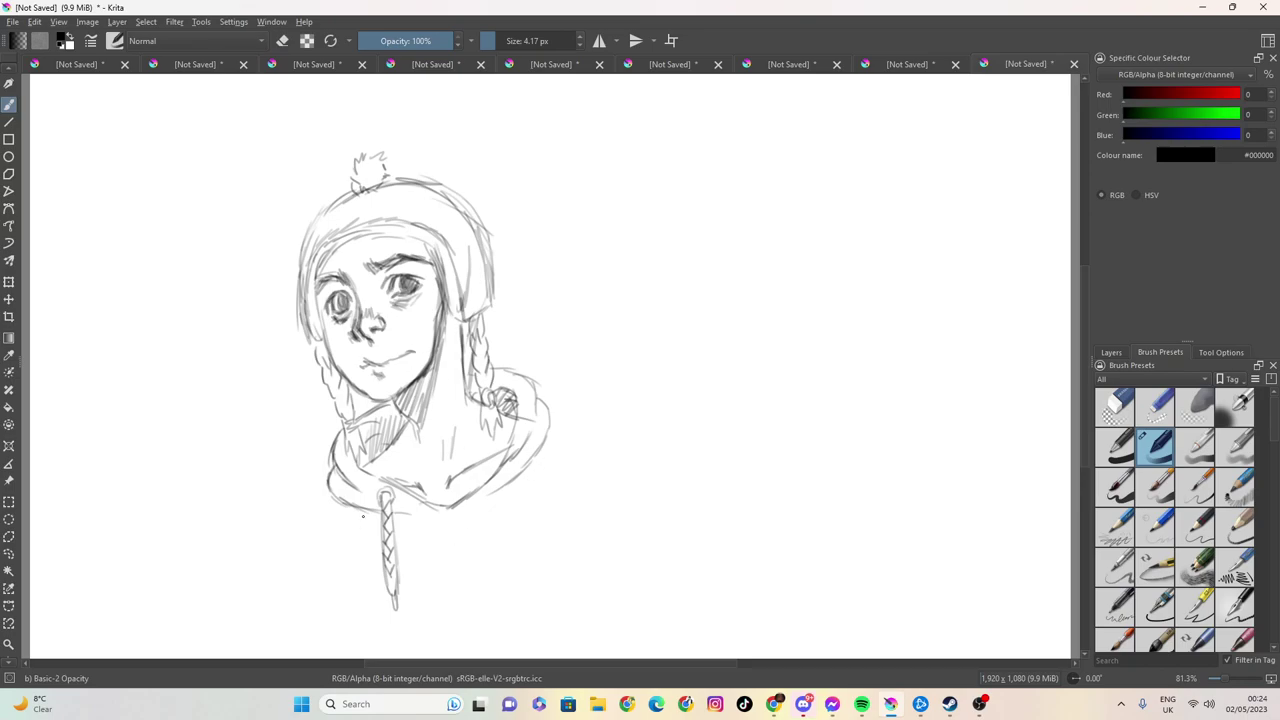
left_click_drag(329, 499, 281, 553)
mouse_move(310, 501)
left_mouse_down()
mouse_move(298, 527)
mouse_move(344, 574)
mouse_move(272, 618)
left_mouse_up()
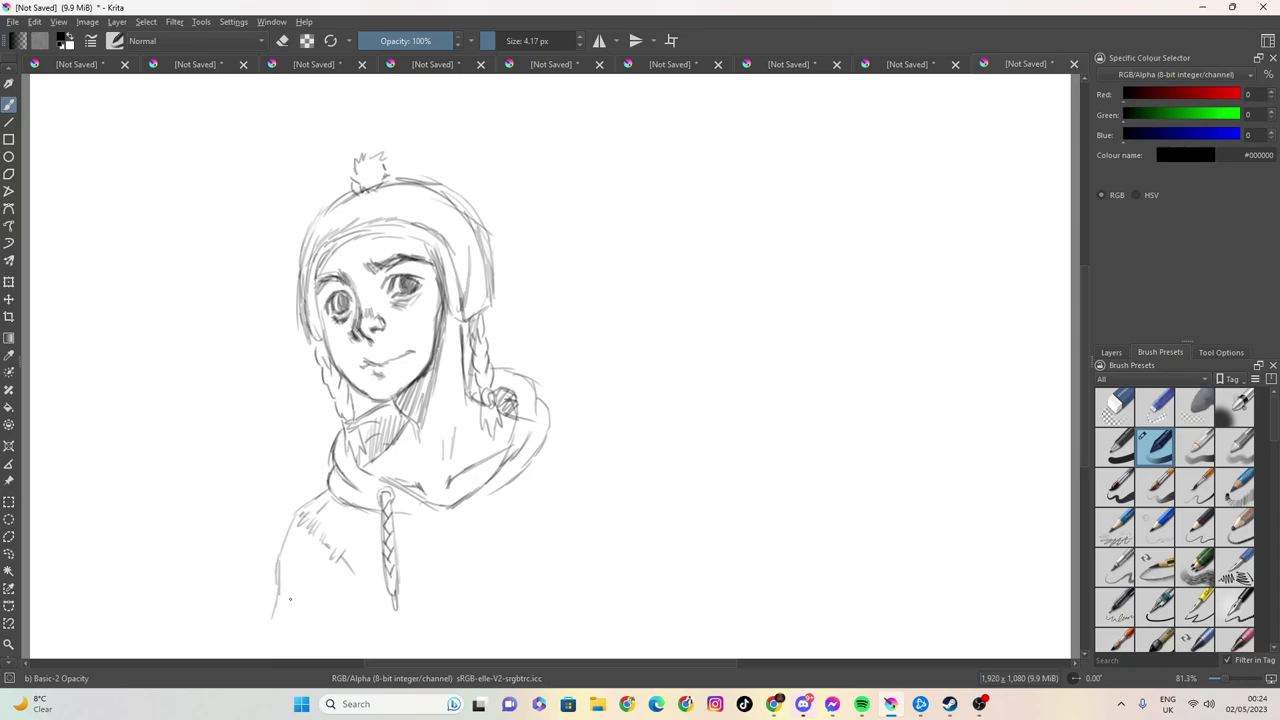
Step: Sketch the hoodie's right shoulder line and a long second drawstring
mouse_move(552, 420)
left_mouse_down()
mouse_move(624, 445)
mouse_move(652, 492)
left_mouse_up()
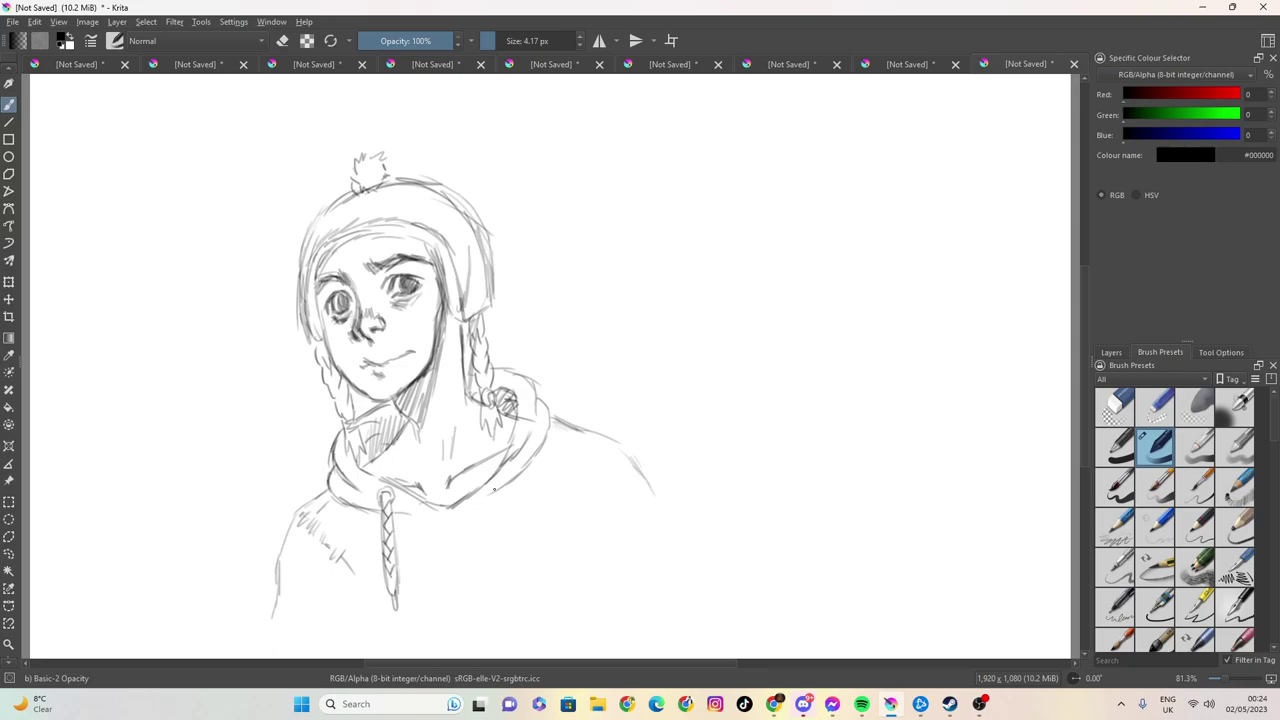
mouse_move(503, 479)
left_mouse_down()
mouse_move(517, 467)
mouse_move(498, 592)
left_mouse_up()
mouse_move(514, 480)
left_mouse_down()
mouse_move(509, 584)
mouse_move(515, 487)
left_mouse_up()
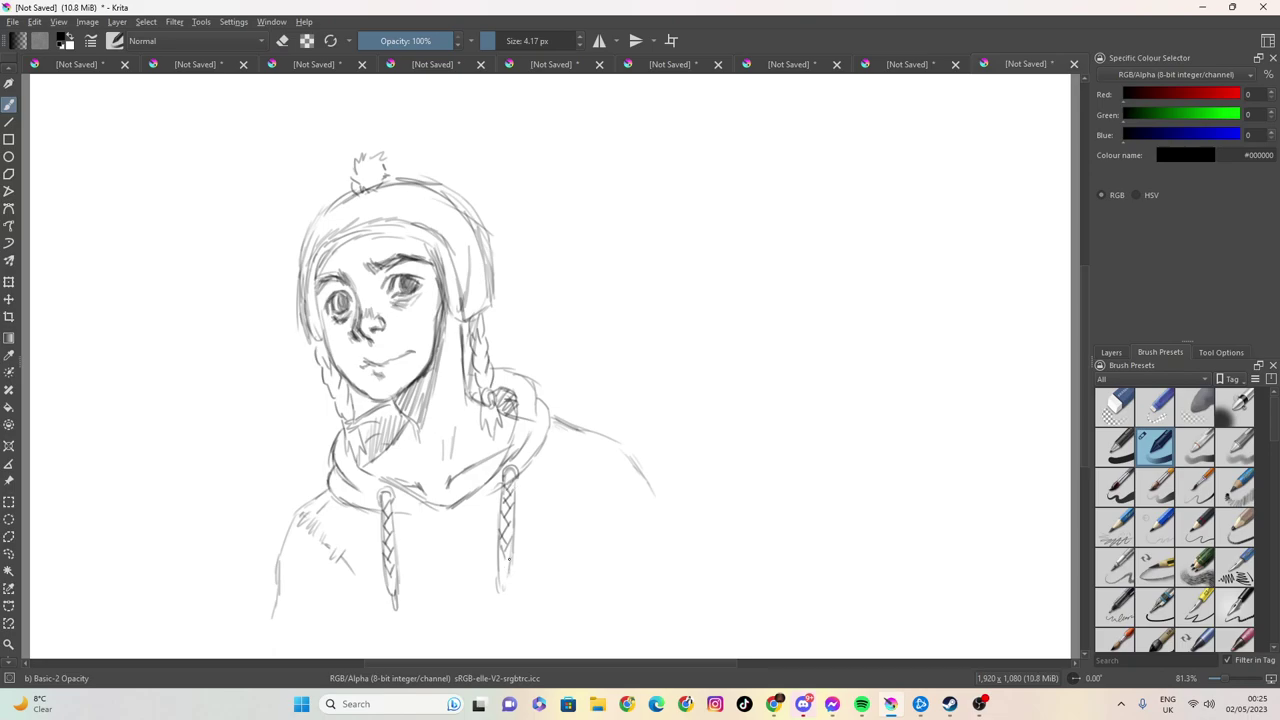
Step: Darken the right drawstring, draw a chest star, and touch up the braid and hat
mouse_move(499, 566)
left_mouse_down()
mouse_move(501, 580)
mouse_move(512, 557)
left_mouse_up()
mouse_move(417, 636)
left_mouse_down()
mouse_move(462, 598)
mouse_move(412, 568)
mouse_move(466, 626)
mouse_move(453, 551)
mouse_move(421, 632)
left_mouse_up()
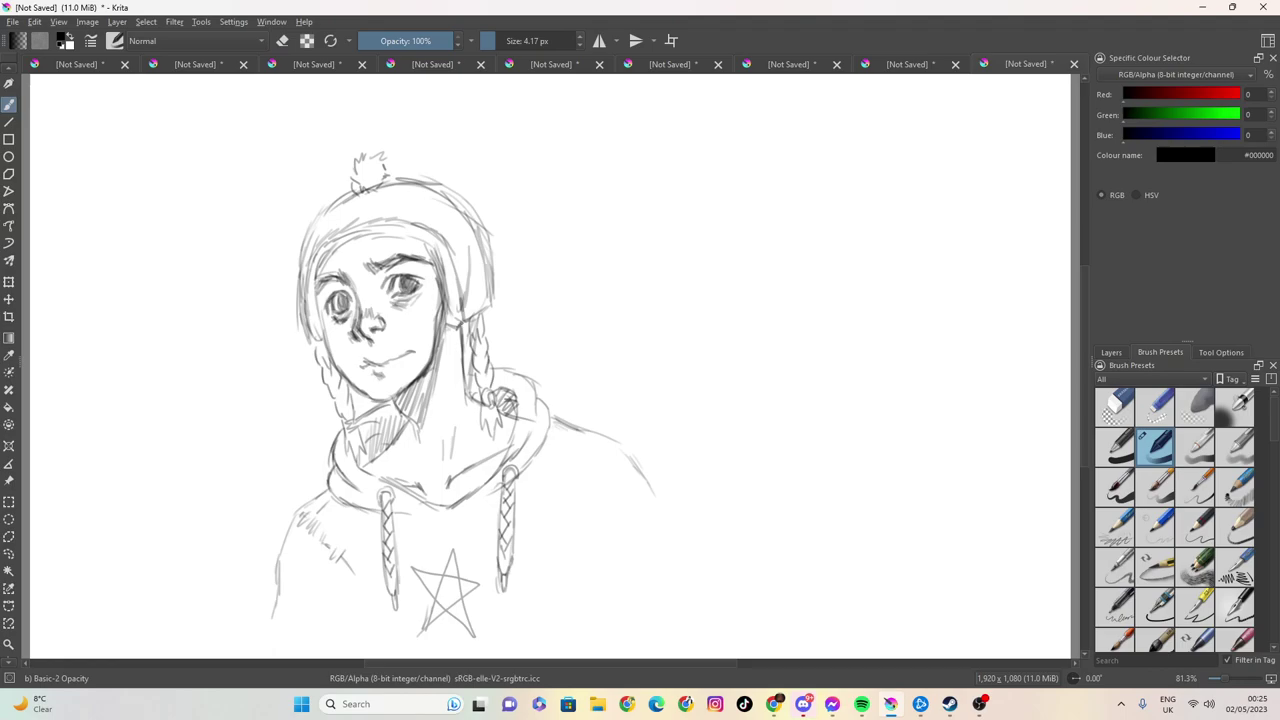
left_click_drag(466, 320, 462, 356)
mouse_move(347, 237)
left_mouse_down()
mouse_move(343, 250)
mouse_move(378, 252)
left_mouse_up()
Step: Save the sketch as a .kra file under the entered name
left_click(14, 21)
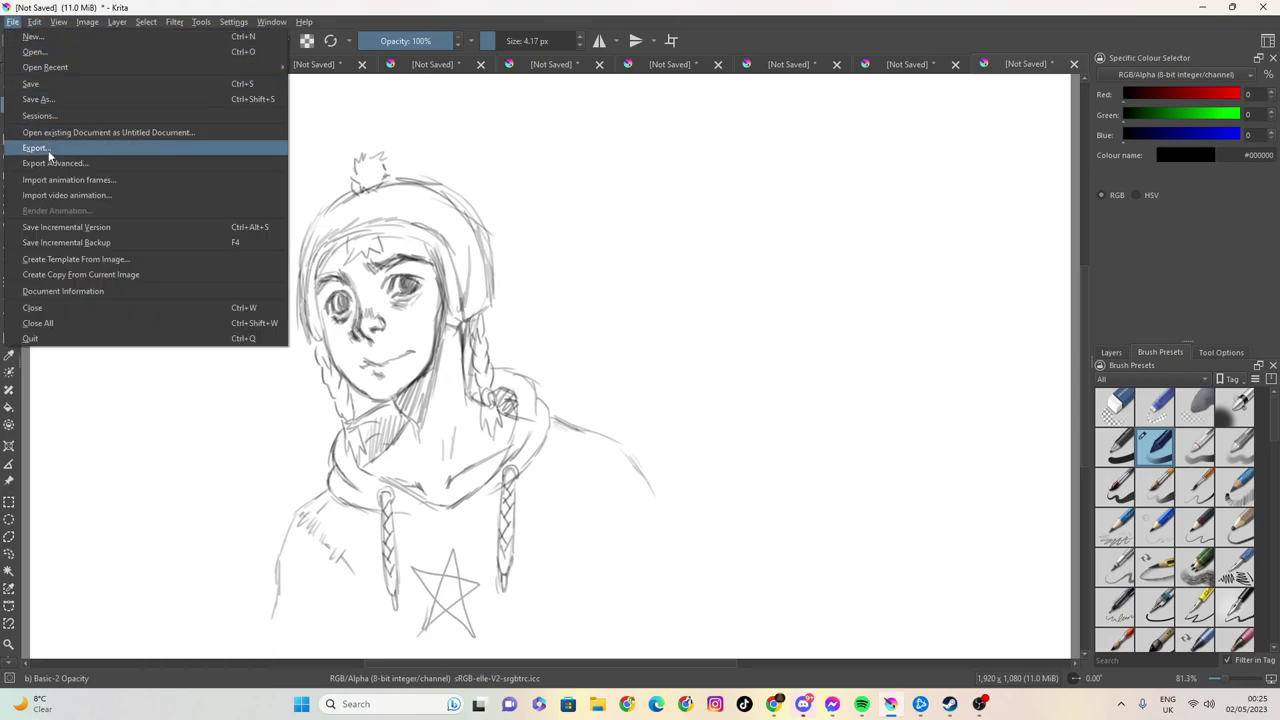
left_click(31, 84)
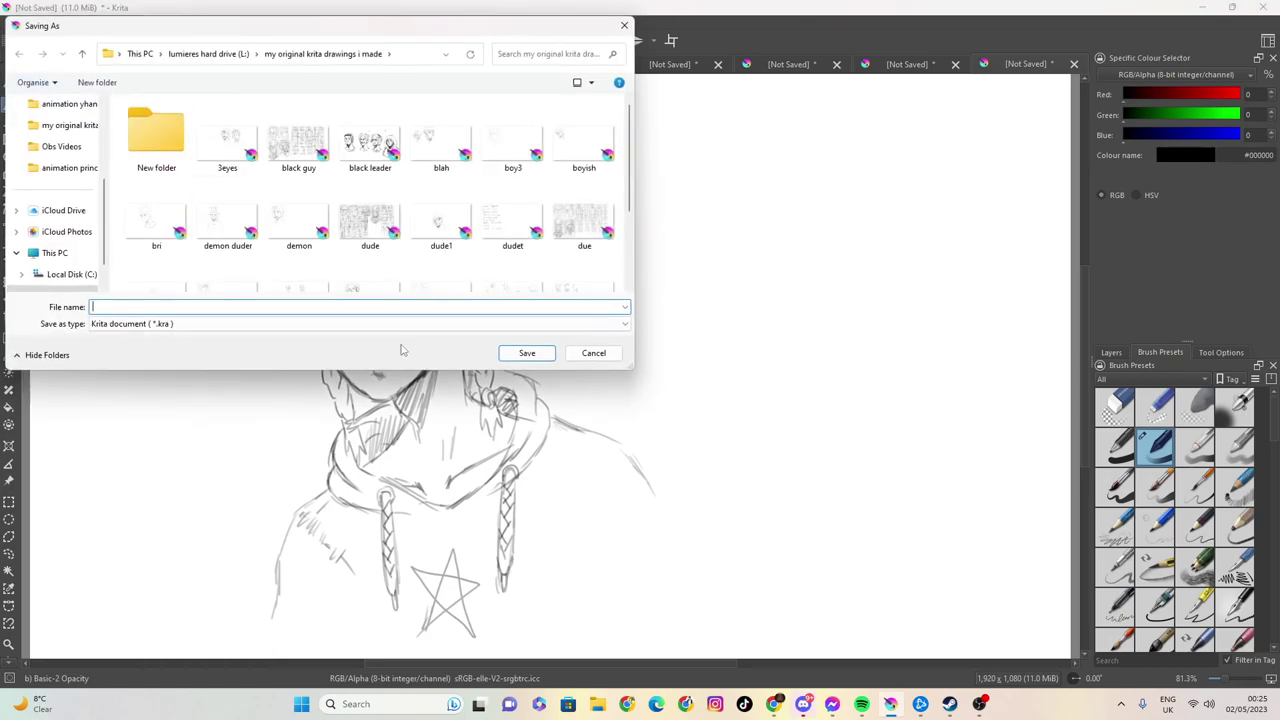
type("s")
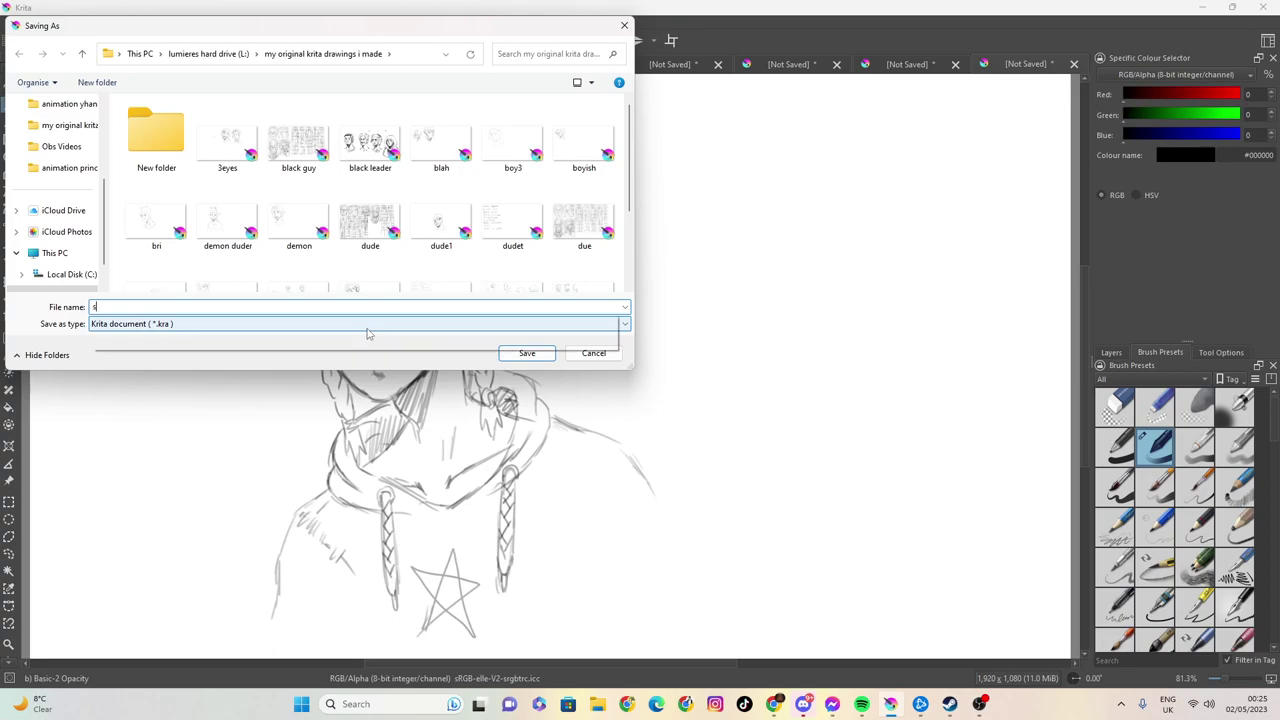
type("outh park ")
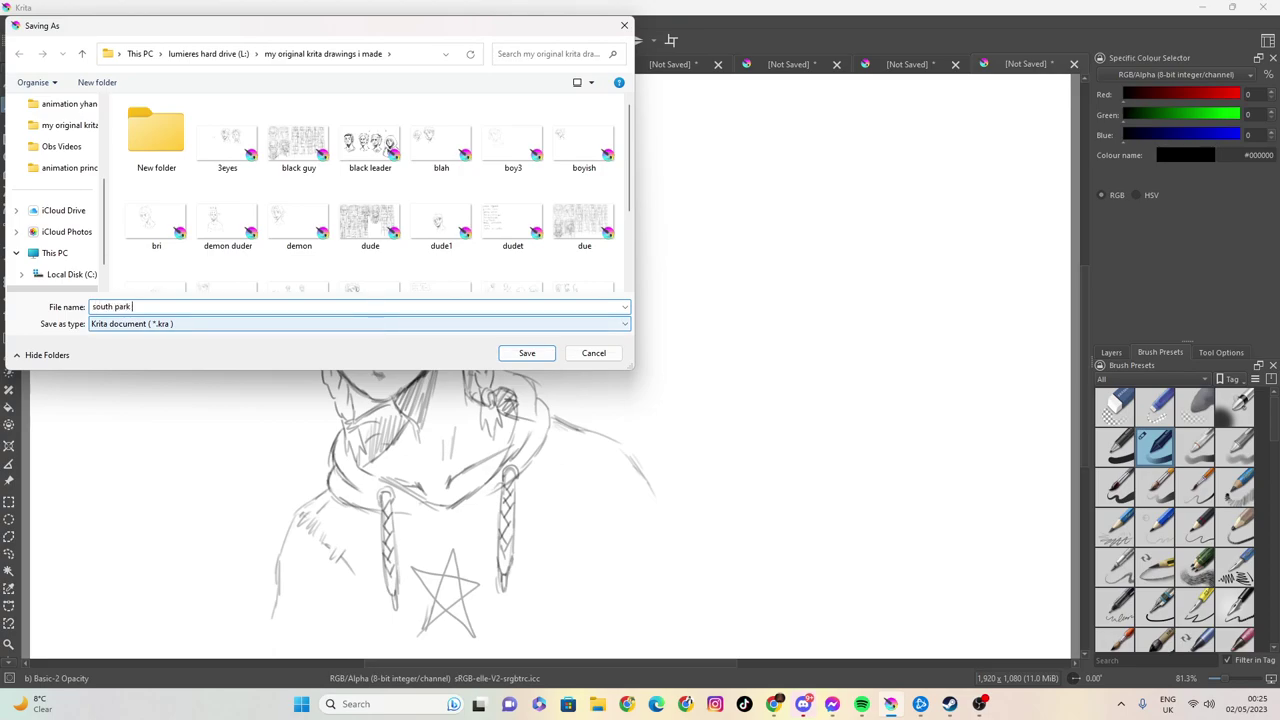
type("dude")
type("2")
key("Return")
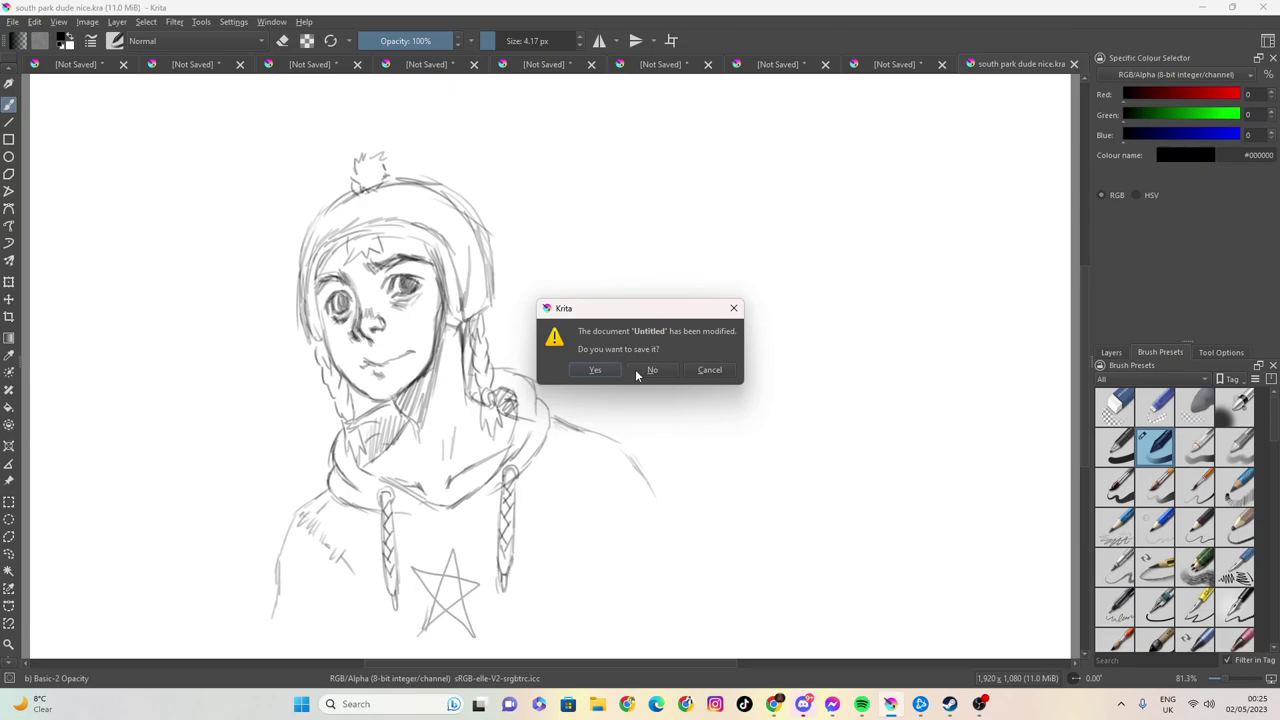
Step: Quit Krita, saving one untitled document and discarding the other, then restore OBS
left_click(598, 372)
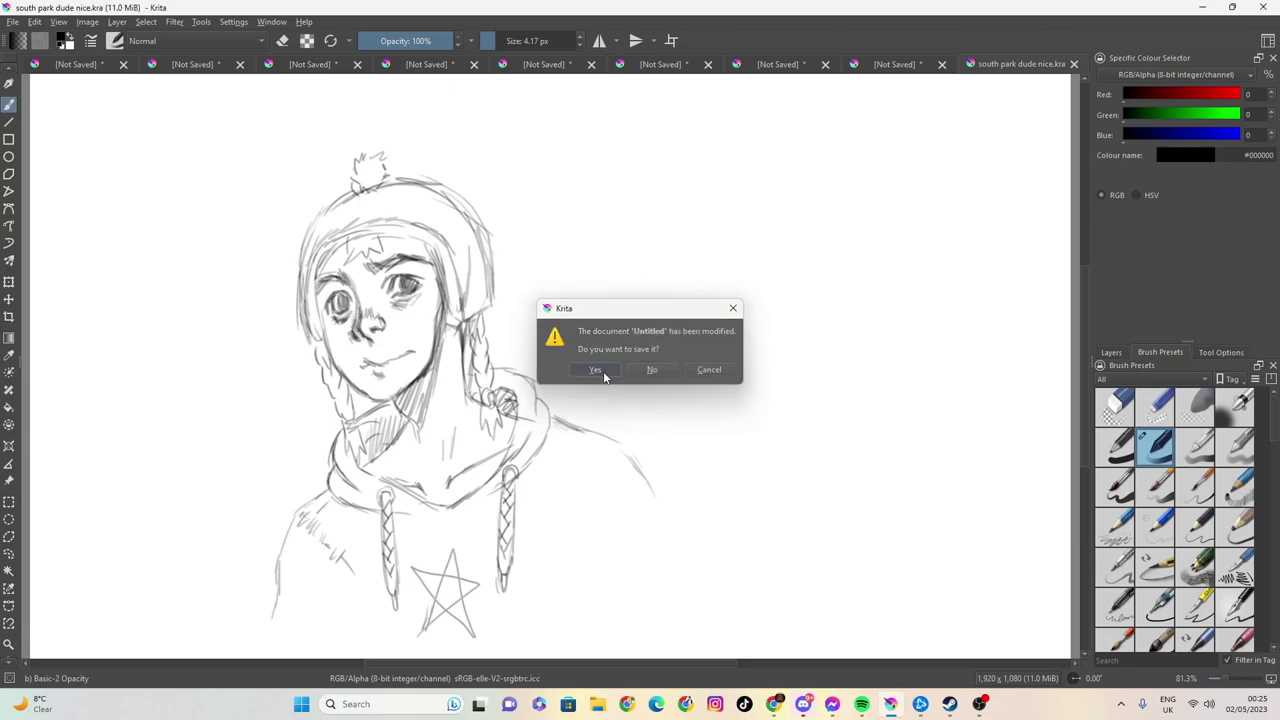
type("south")
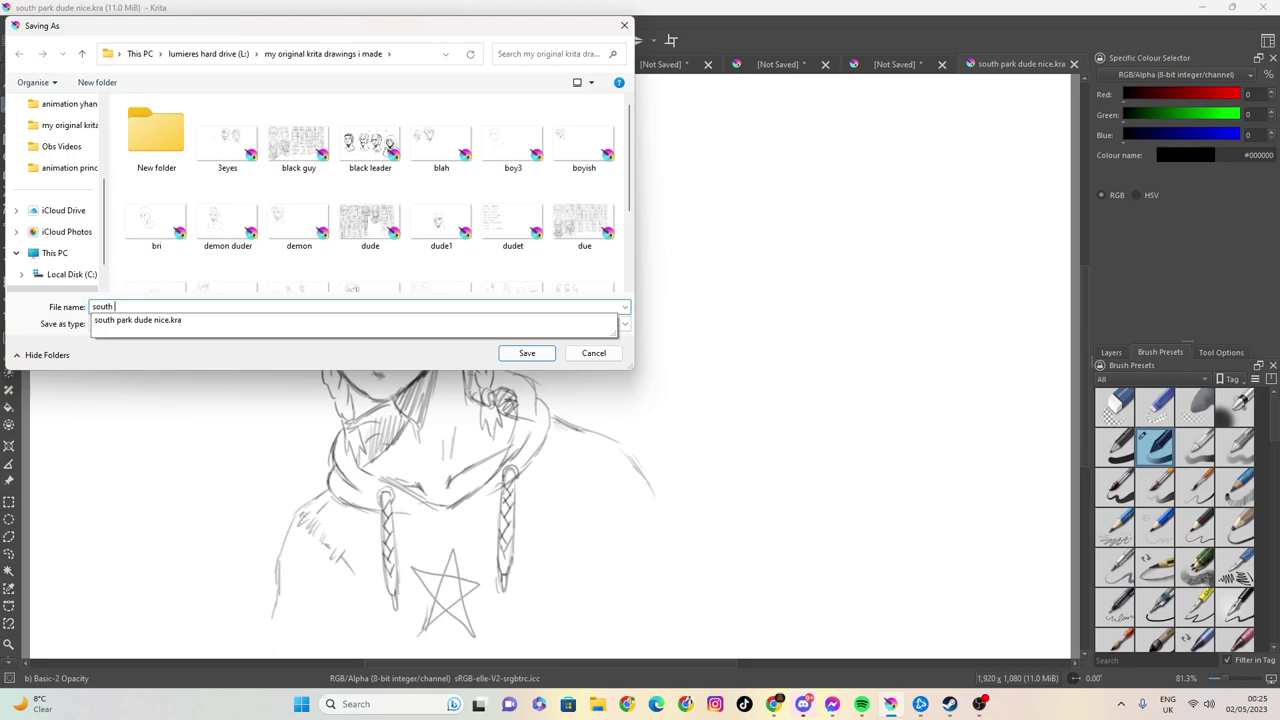
type("k ref")
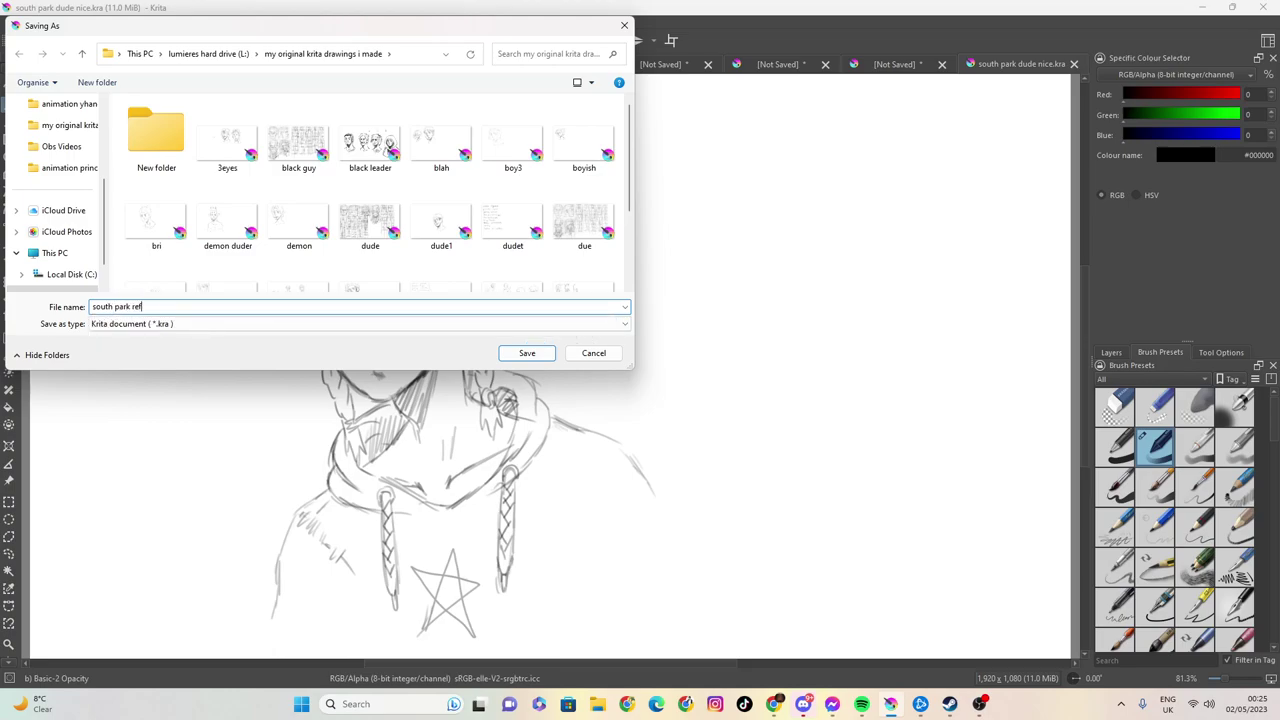
key("Return")
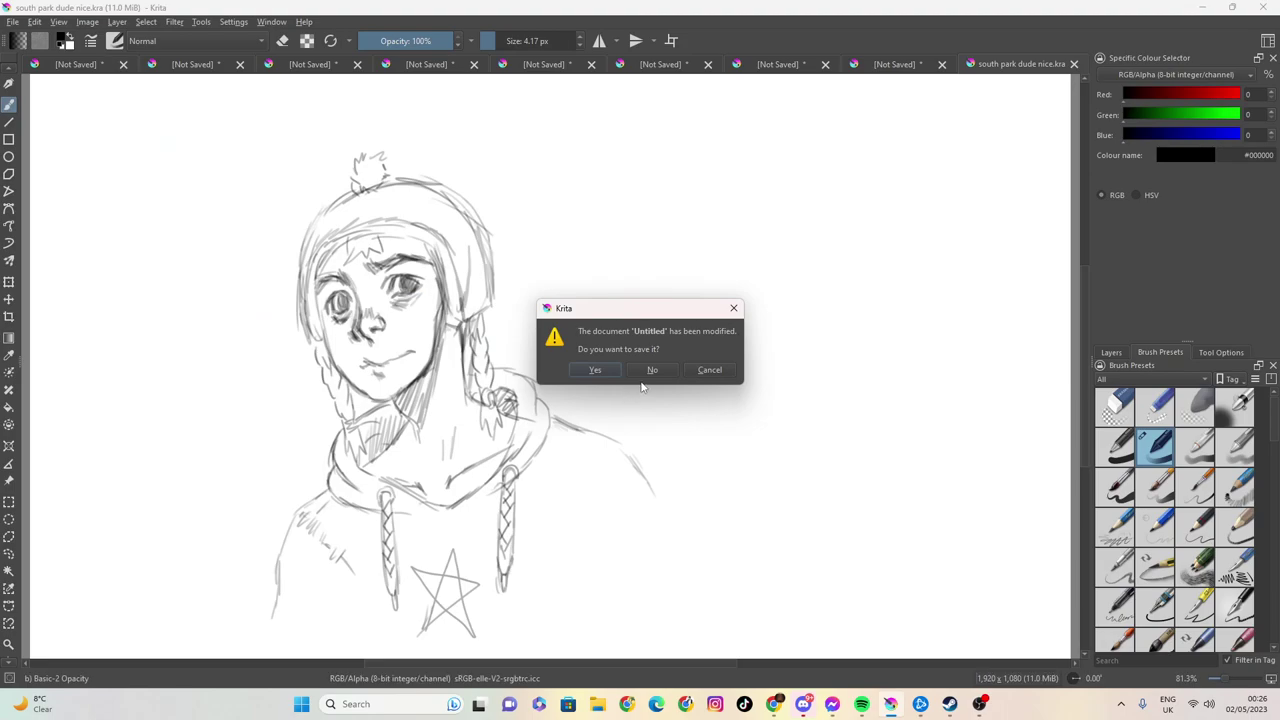
left_click(654, 370)
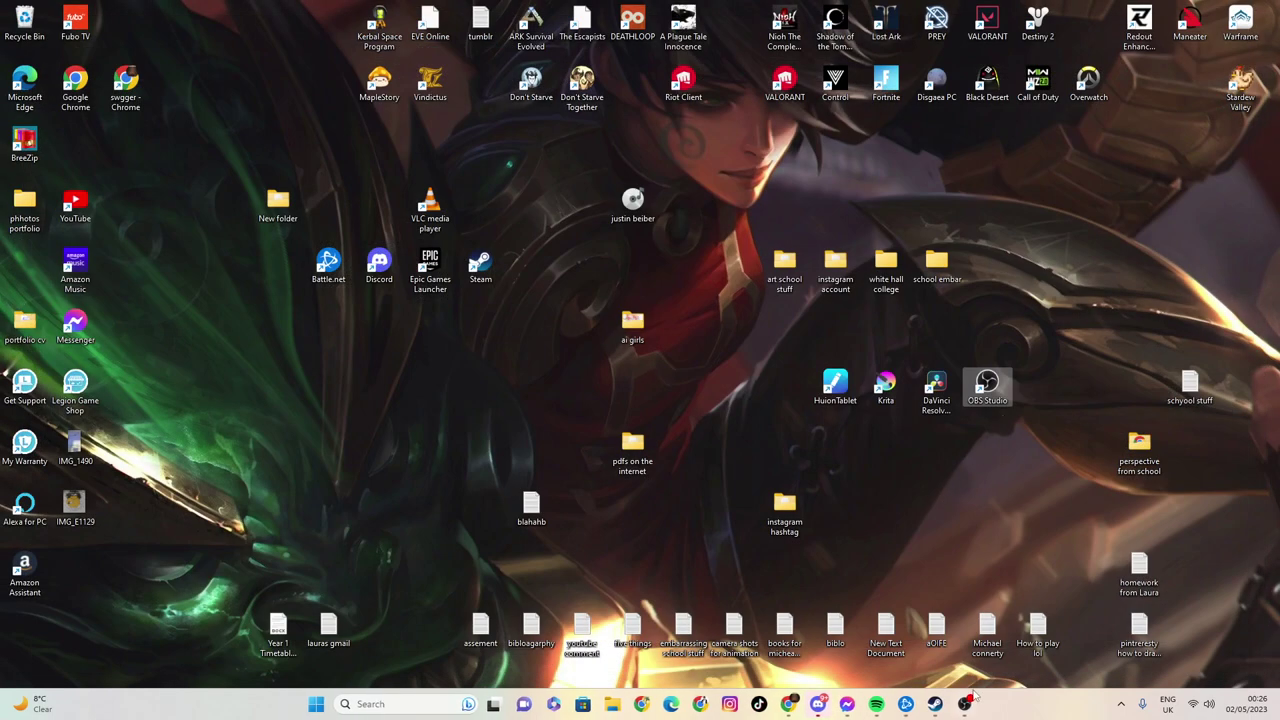
left_click(970, 703)
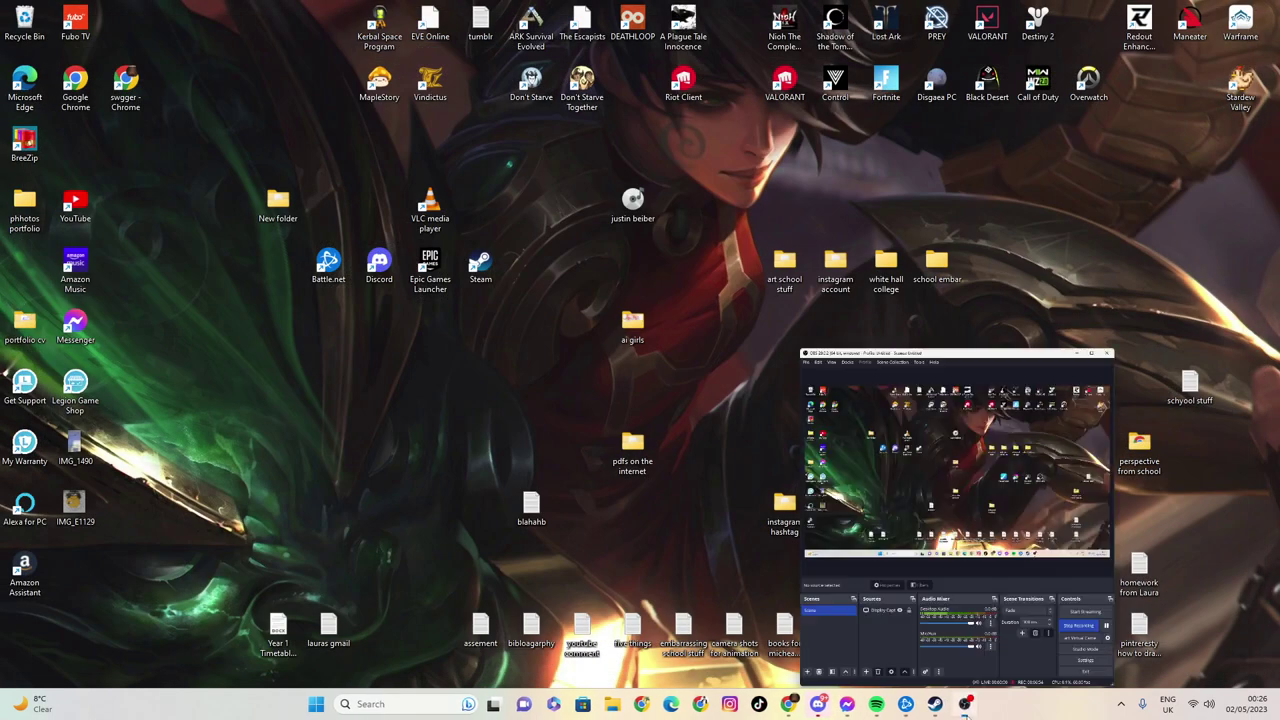